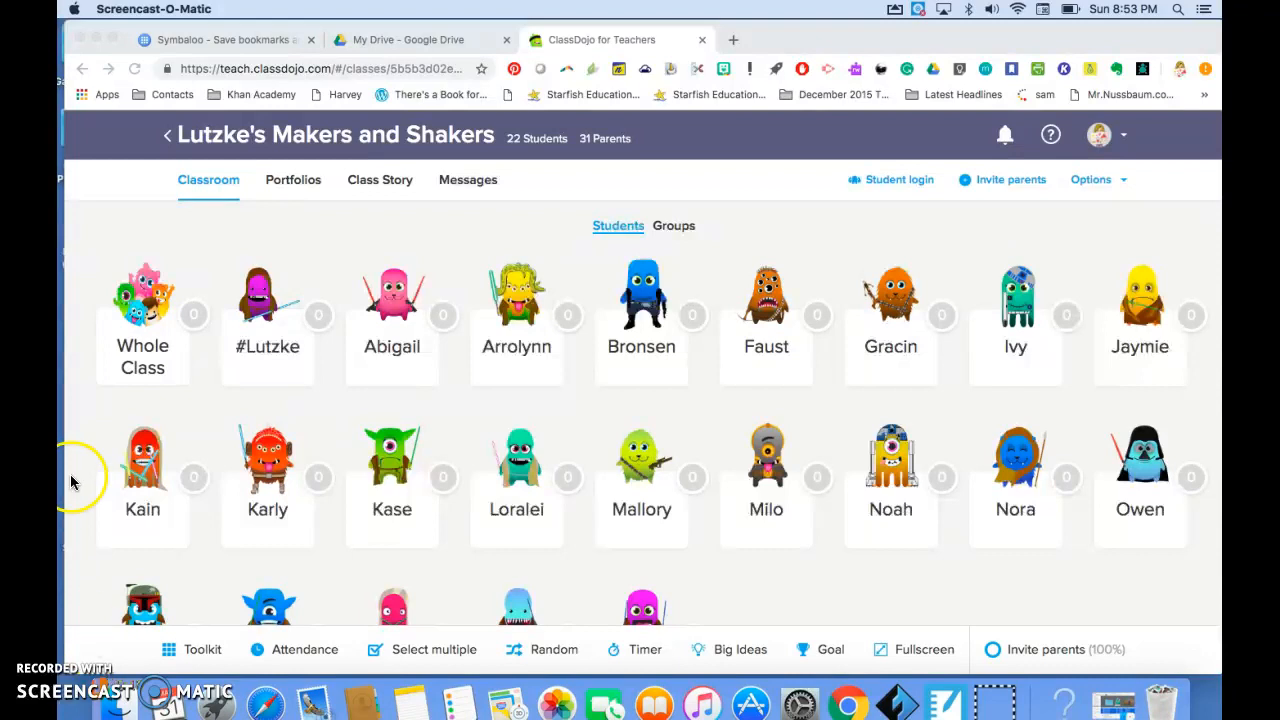
# - Switch to Google Drive and look at the actions available for the CD Monsters Star Wars folder, including downloading it
pyautogui.click(423, 45)
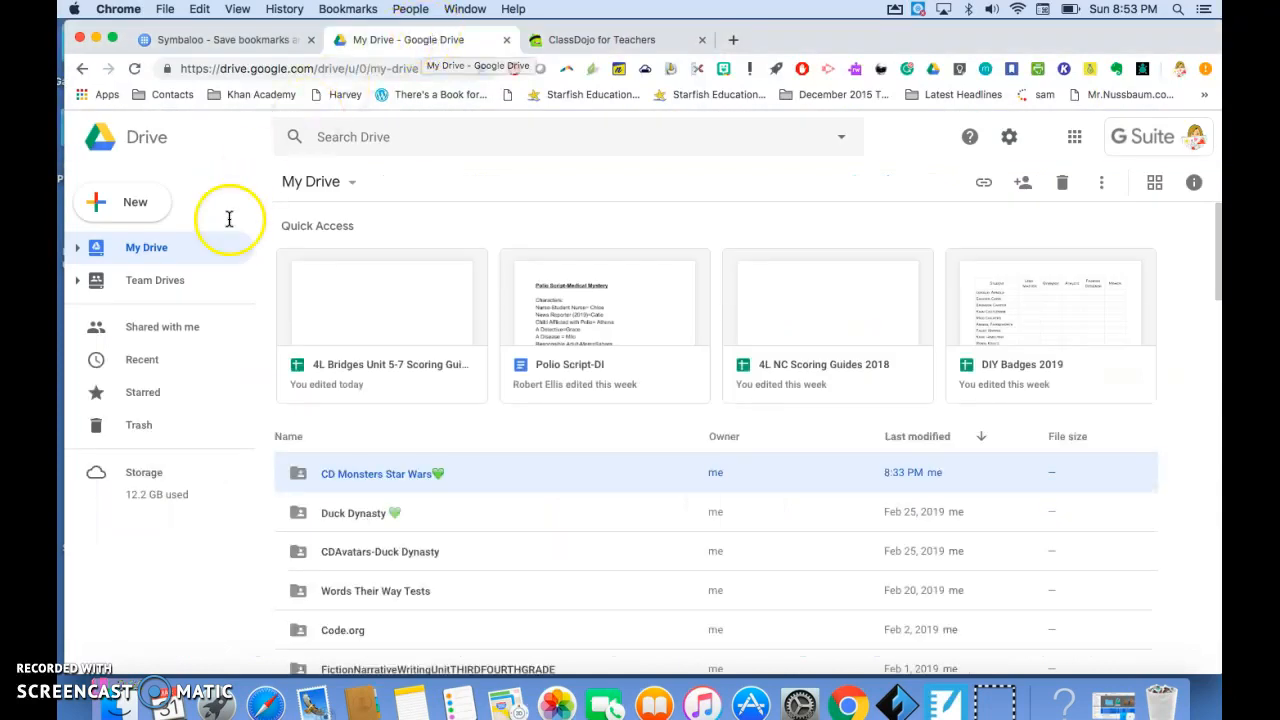
pyautogui.click(143, 331)
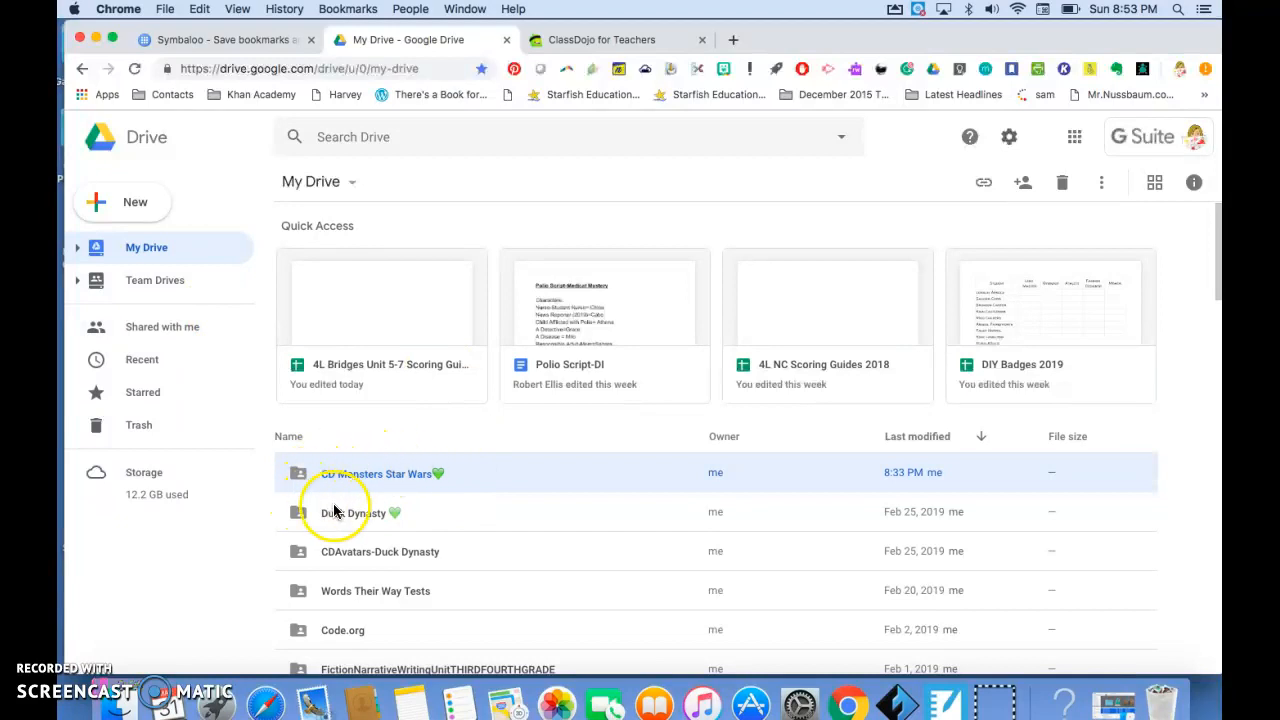
pyautogui.rightClick(421, 473)
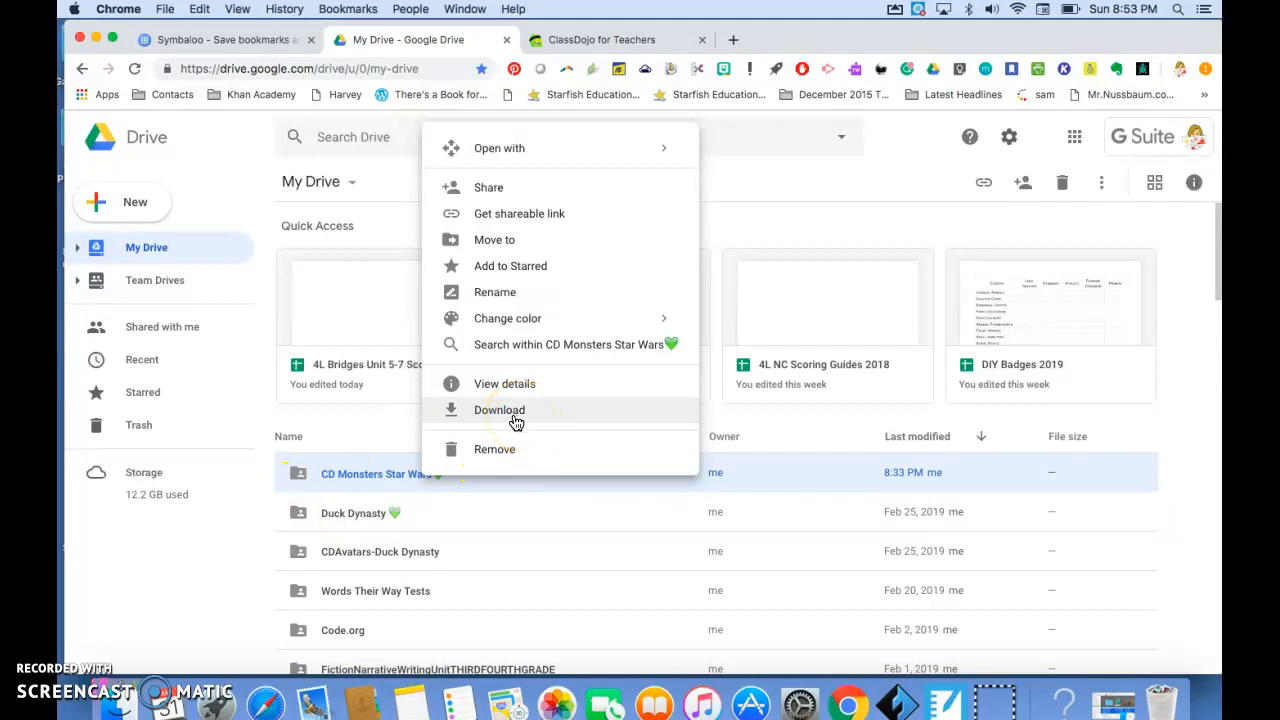
pyautogui.click(235, 531)
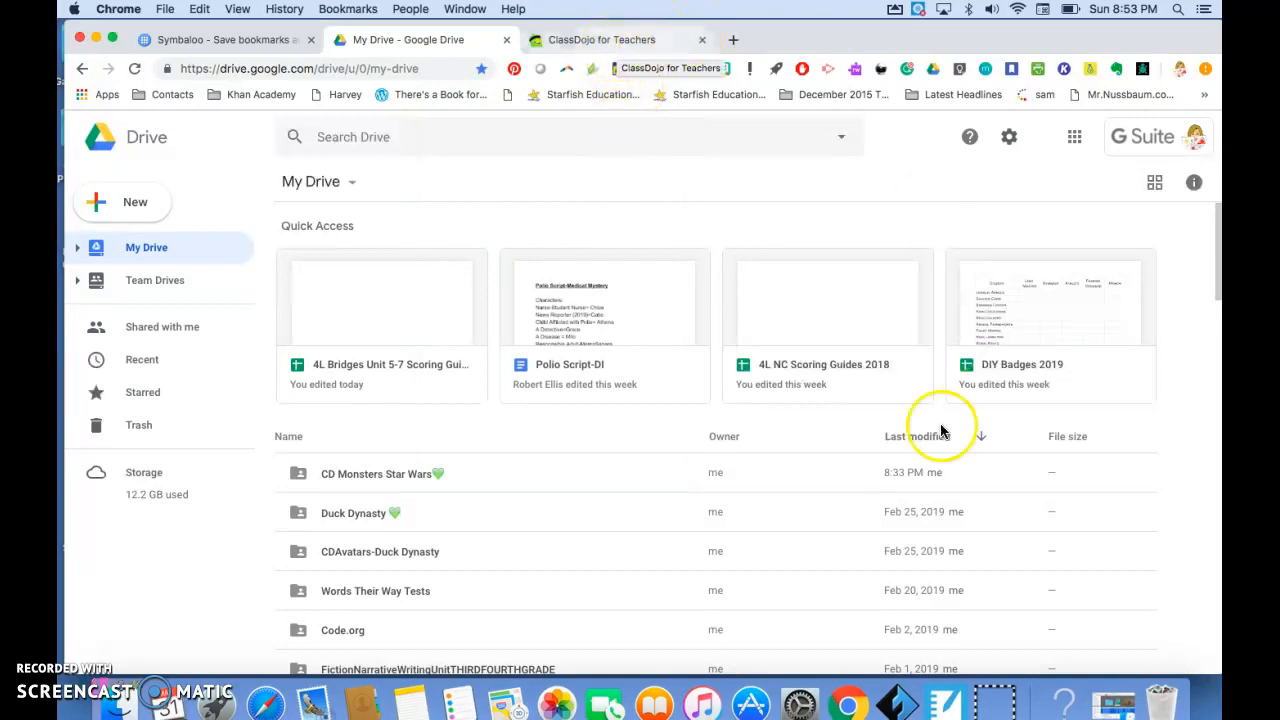
# - Select the Star Wars PNG images inside CD Monsters Star Wars in the Finder Downloads folder and minimize the window
pyautogui.click(1110, 705)
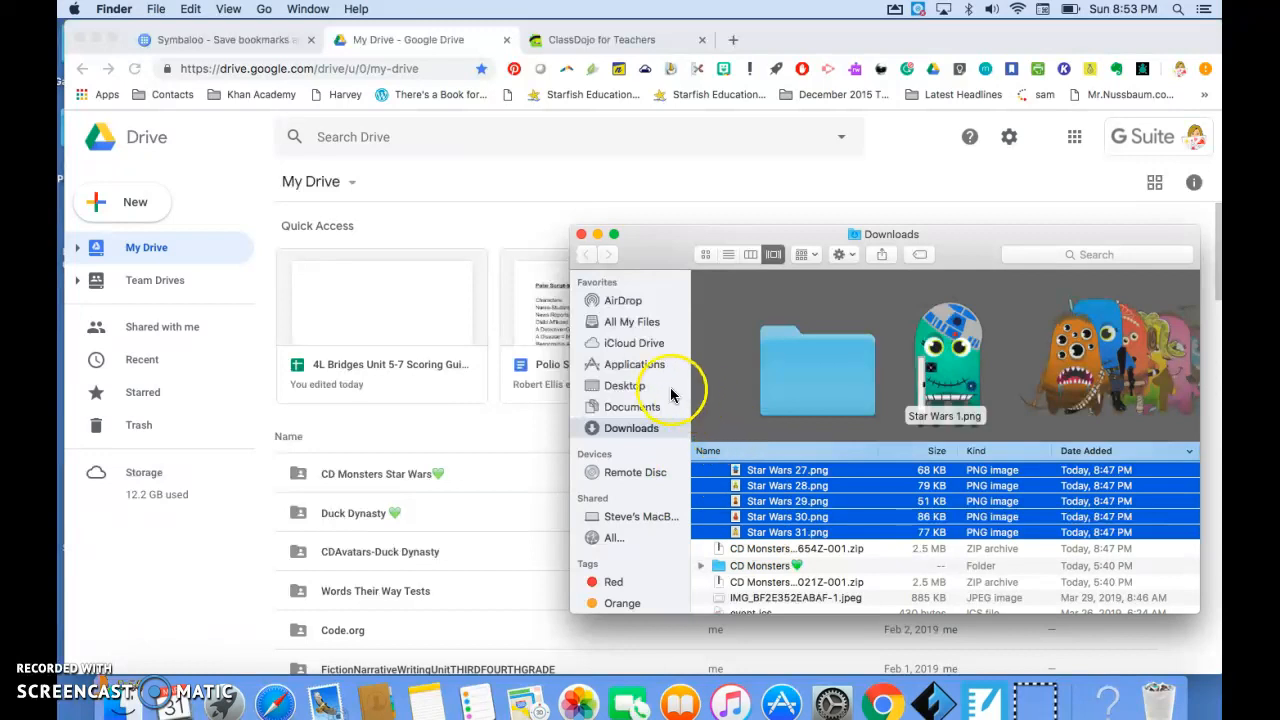
pyautogui.scroll(10, 757, 485)
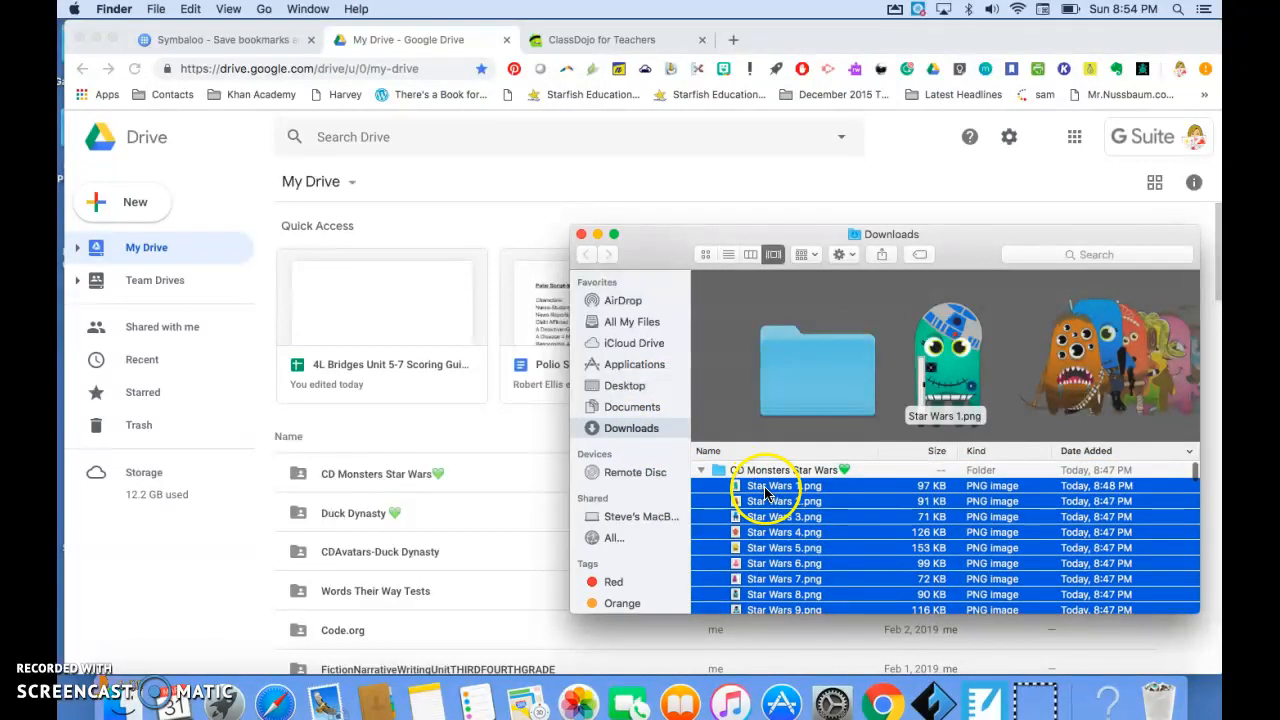
pyautogui.scroll(-2, 760, 504)
pyautogui.scroll(2, 760, 504)
pyautogui.scroll(-2, 760, 504)
pyautogui.scroll(2, 760, 504)
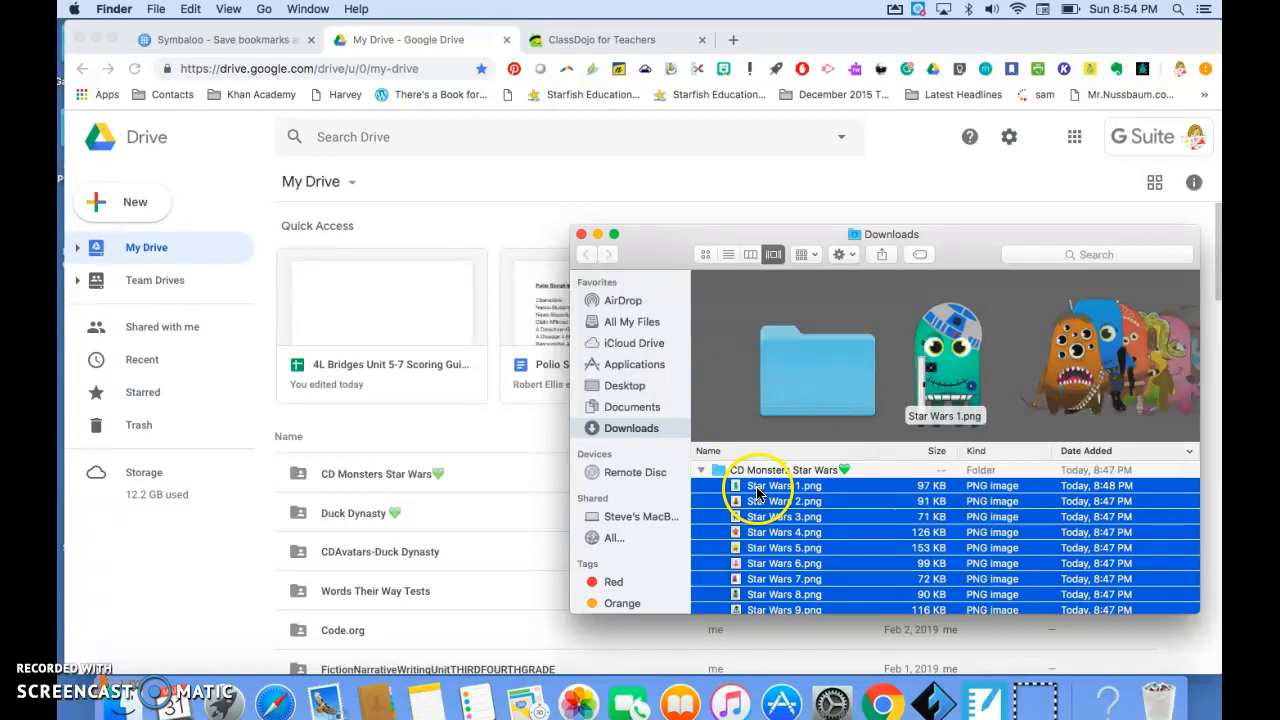
pyautogui.click(720, 488)
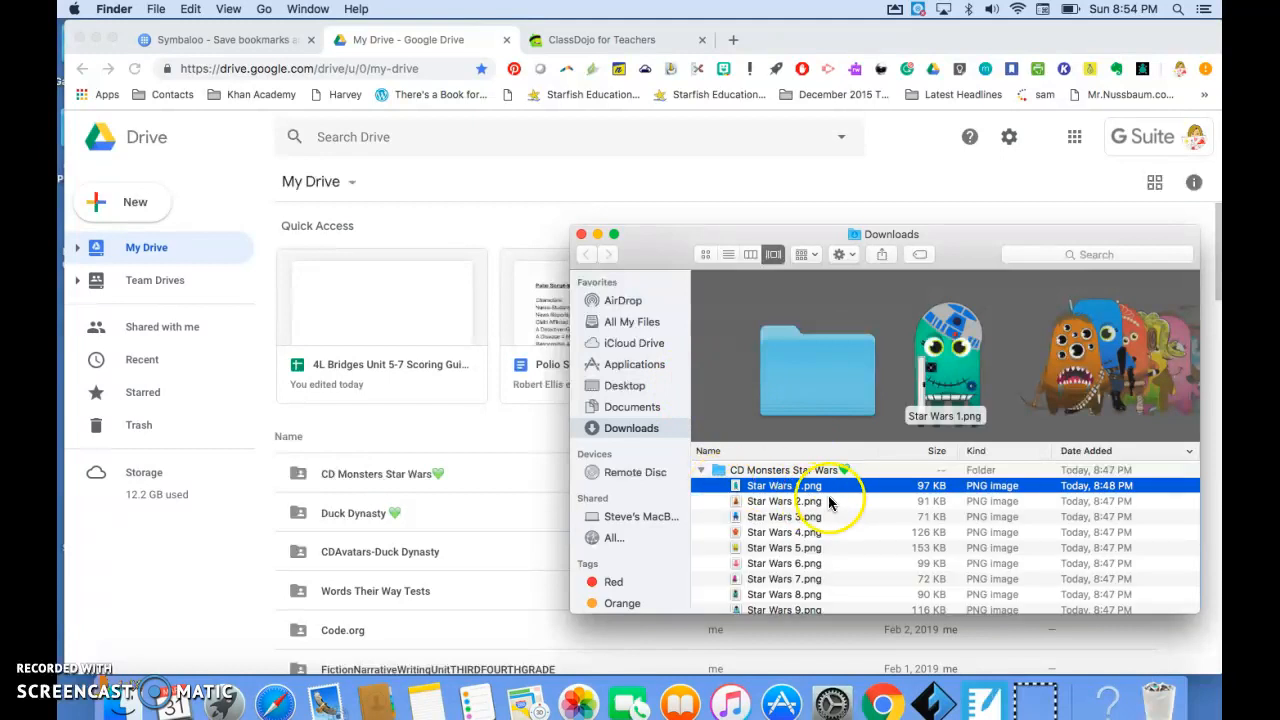
pyautogui.moveTo(829, 492)
pyautogui.mouseDown()
pyautogui.moveTo(840, 505)
pyautogui.moveTo(806, 453)
pyautogui.moveTo(800, 488)
pyautogui.moveTo(828, 486)
pyautogui.moveTo(837, 508)
pyautogui.moveTo(828, 640)
pyautogui.moveTo(833, 457)
pyautogui.moveTo(818, 450)
pyautogui.moveTo(836, 507)
pyautogui.mouseUp()
pyautogui.scroll(3, 836, 507)
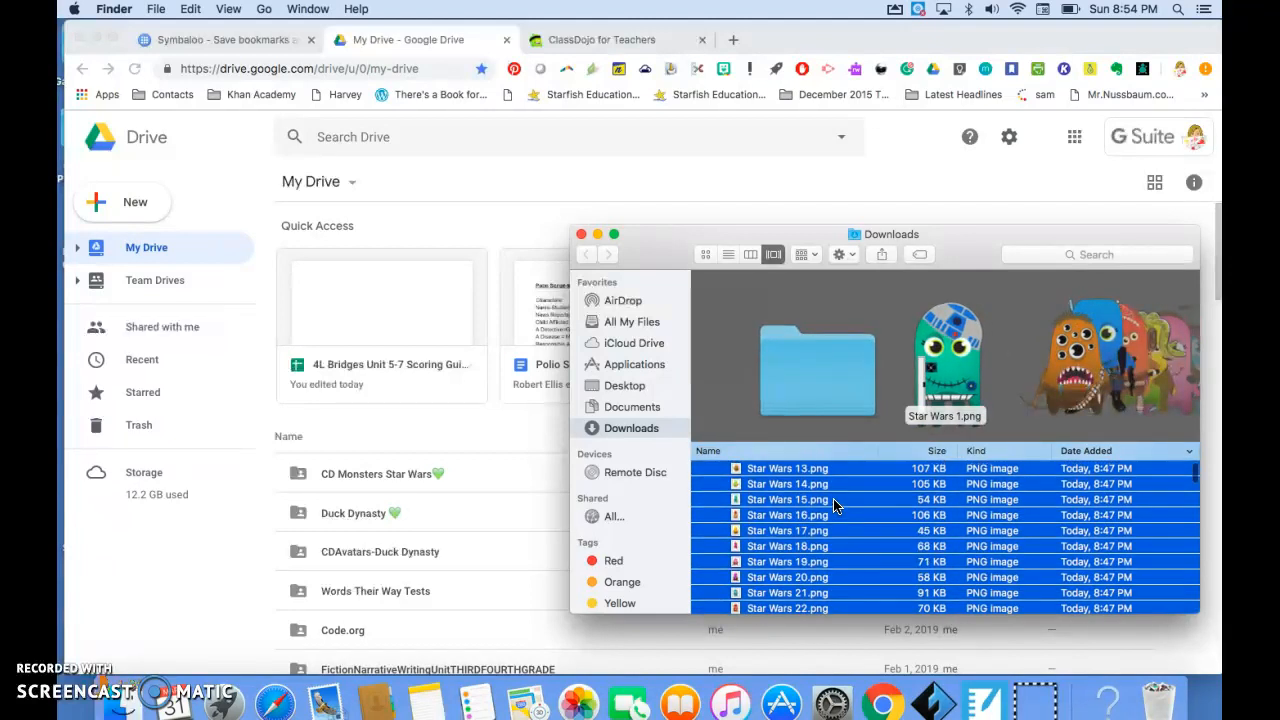
pyautogui.click(597, 234)
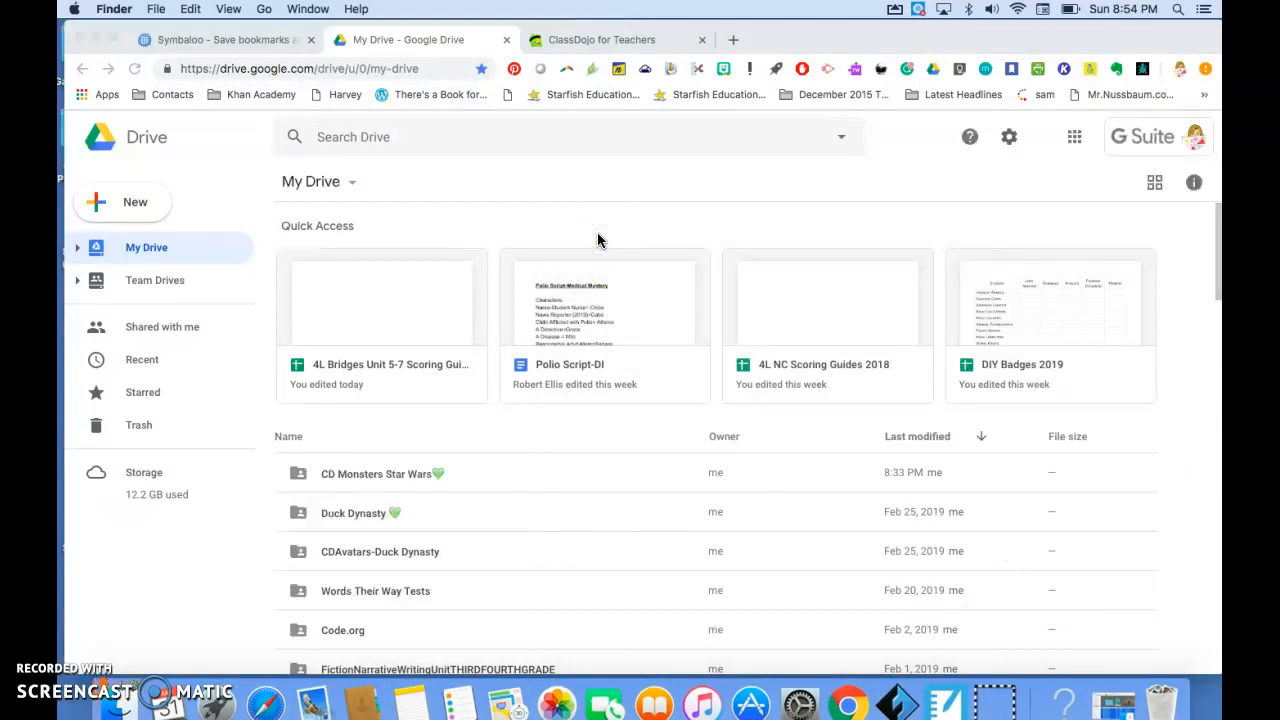
# - Switch to ClassDojo, edit the class and open the monster selection for the first entry in the student list
pyautogui.click(603, 41)
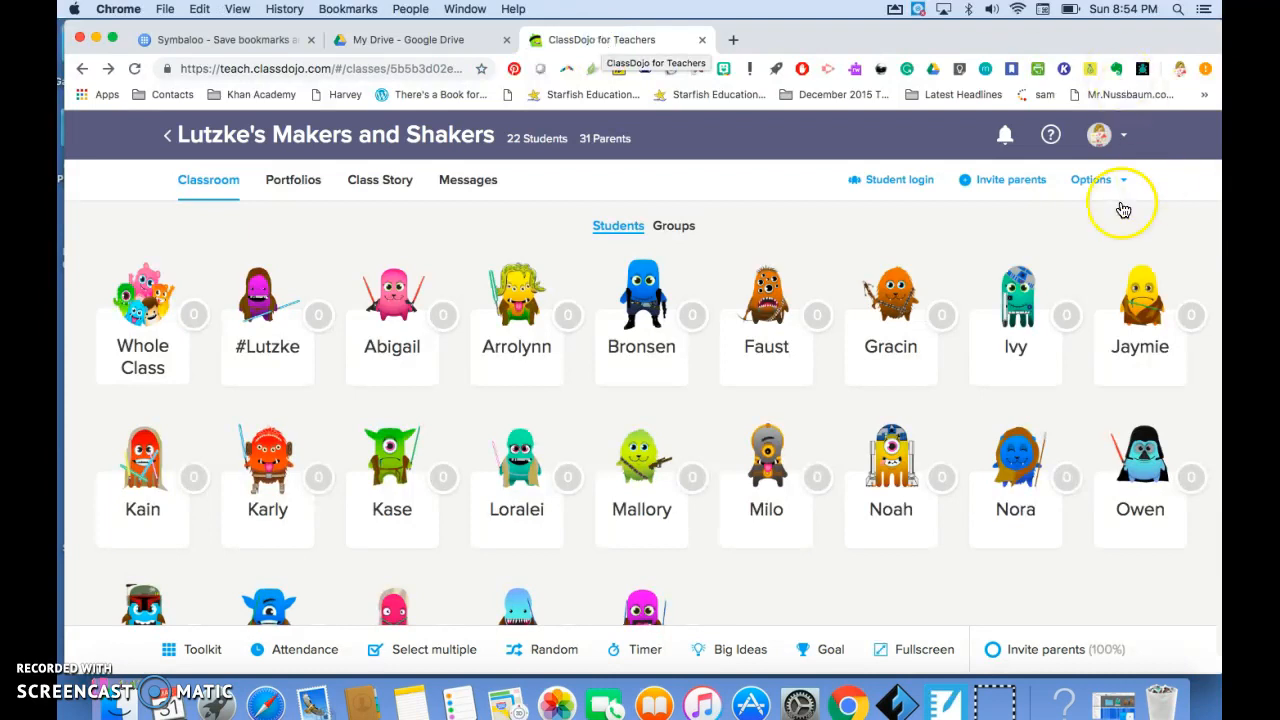
pyautogui.click(1093, 188)
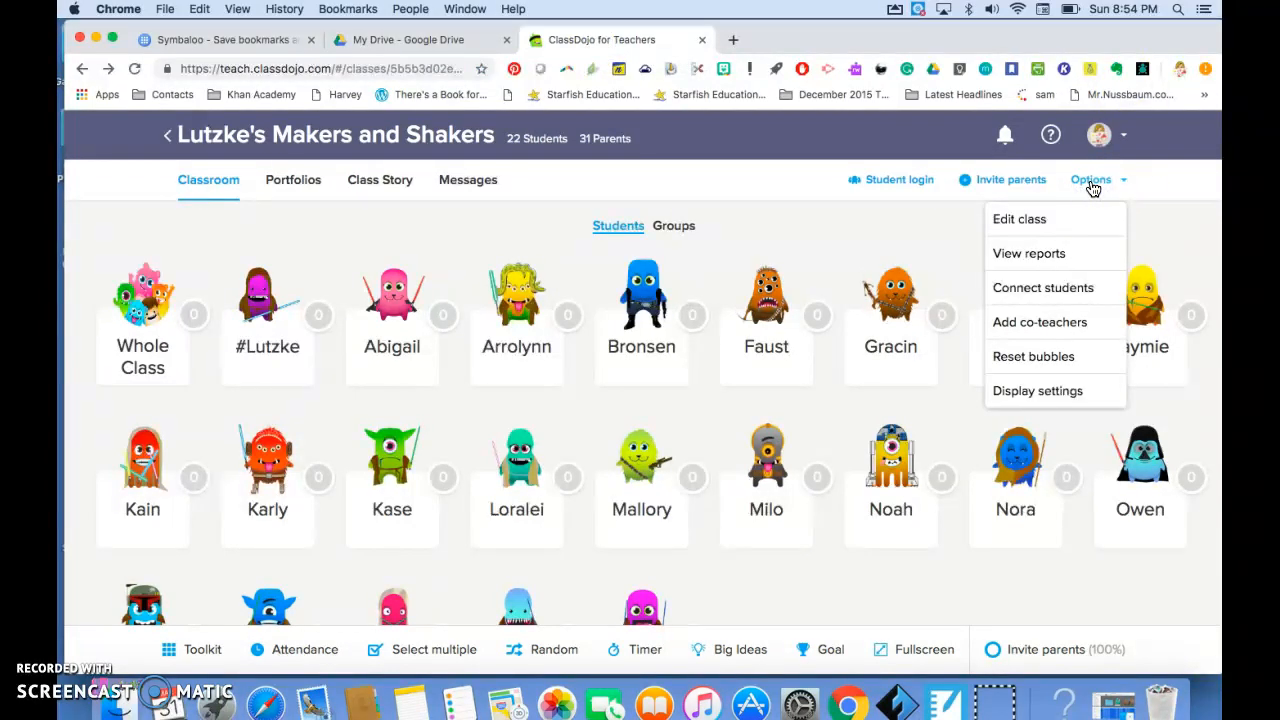
pyautogui.click(1046, 222)
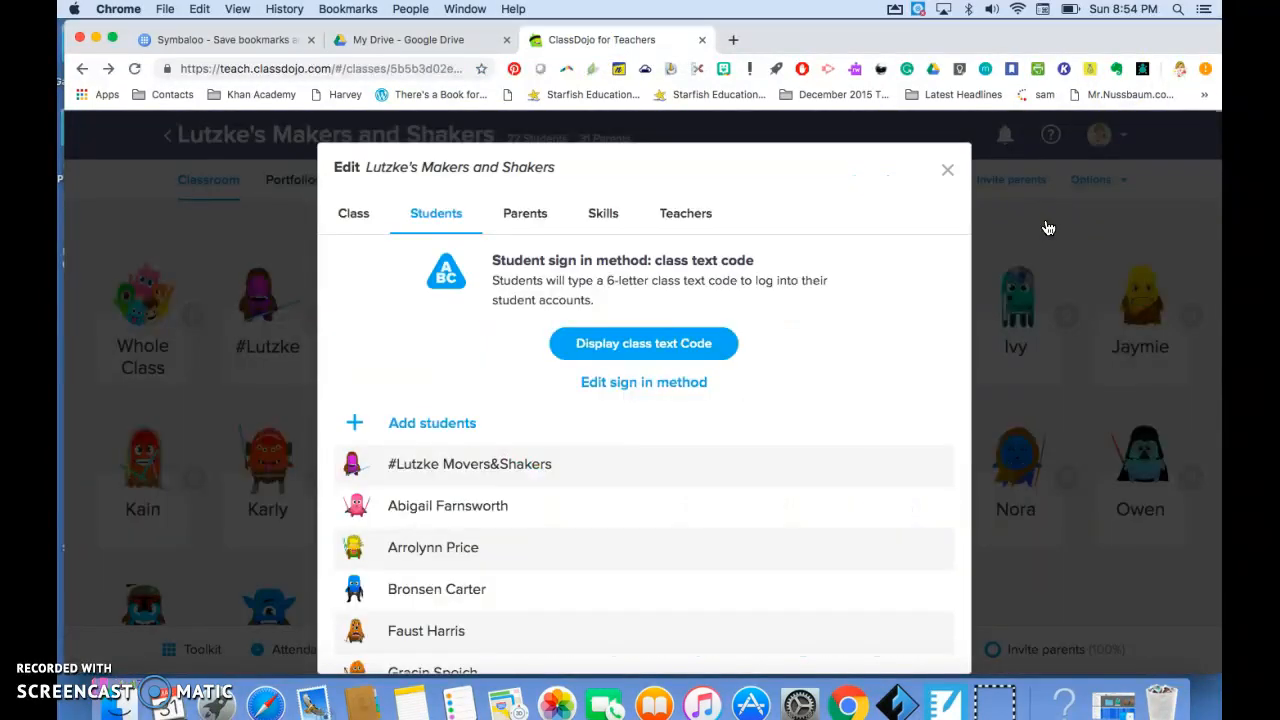
pyautogui.click(420, 467)
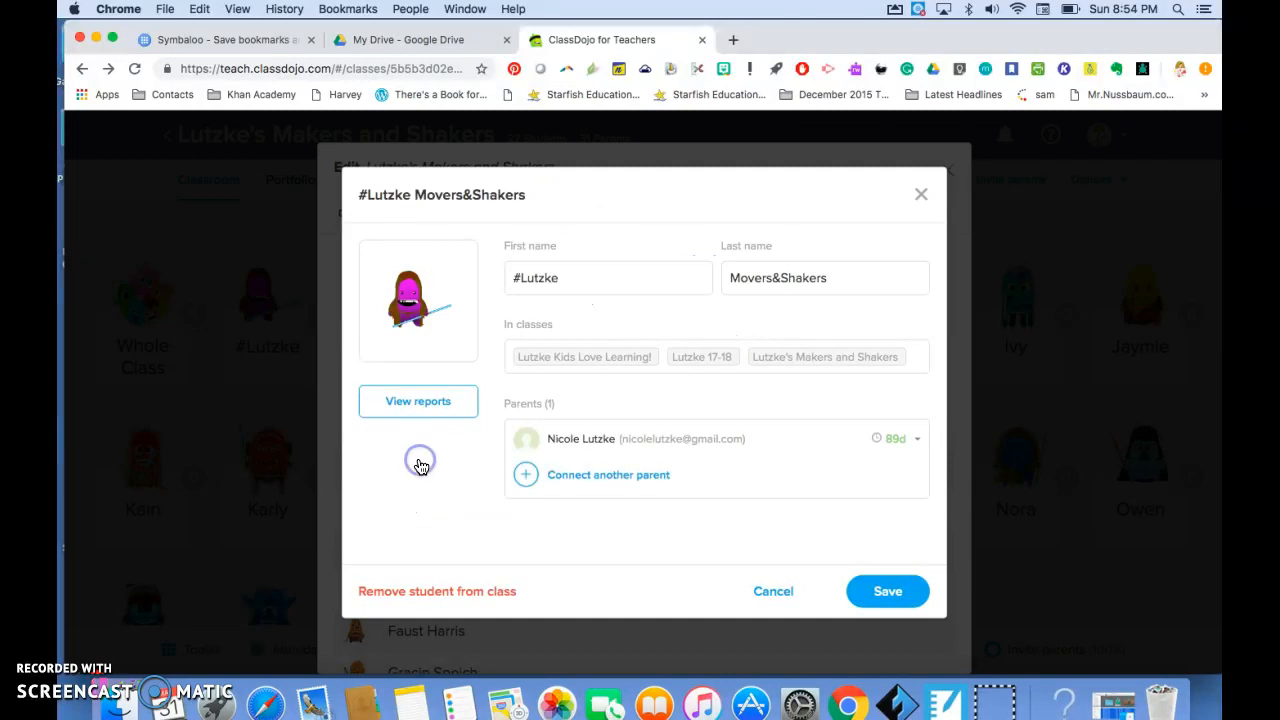
pyautogui.click(418, 312)
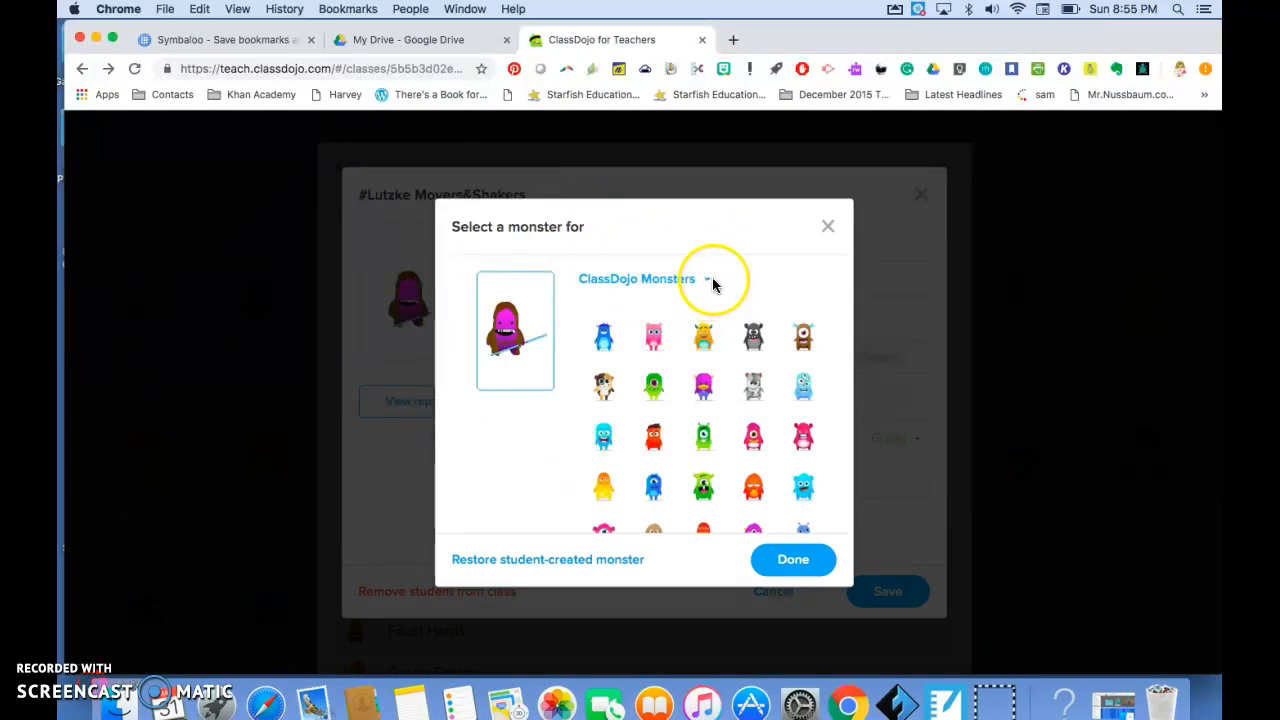
# - Create a new monster set named Star Wars 1
pyautogui.click(707, 283)
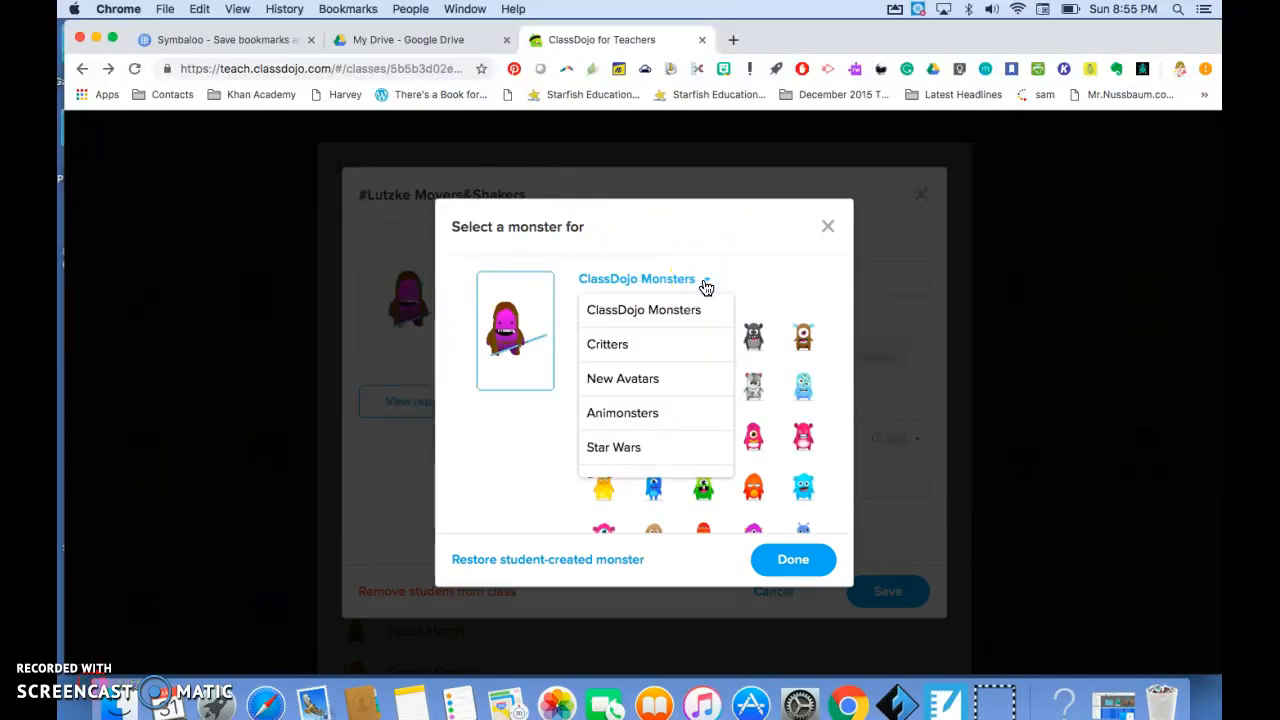
pyautogui.scroll(-2, 669, 423)
pyautogui.scroll(-4, 669, 425)
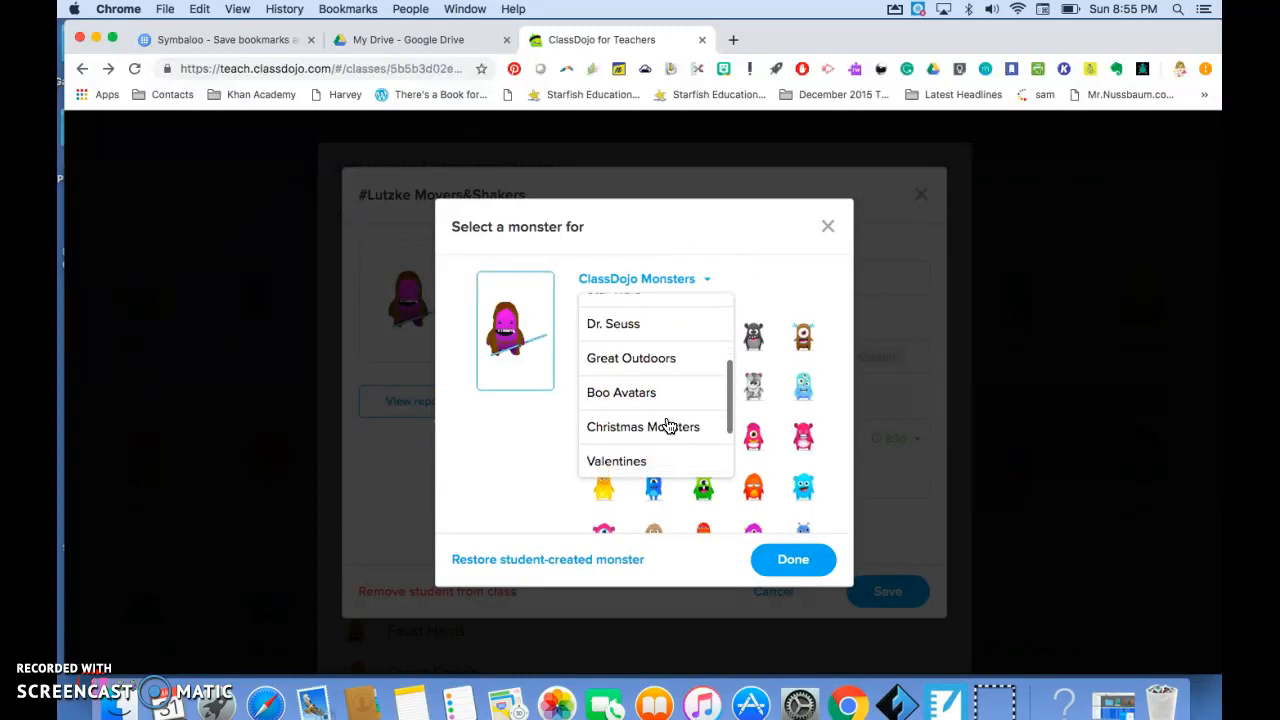
pyautogui.scroll(6, 669, 426)
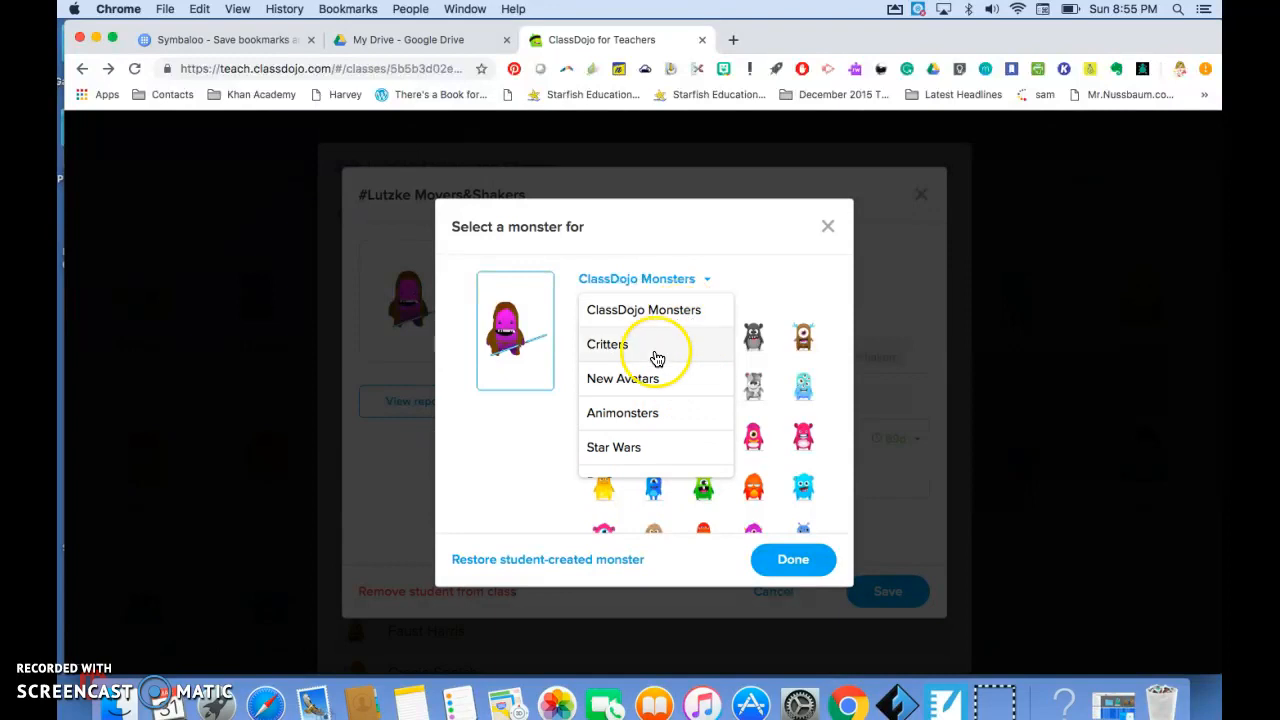
pyautogui.scroll(-6, 657, 360)
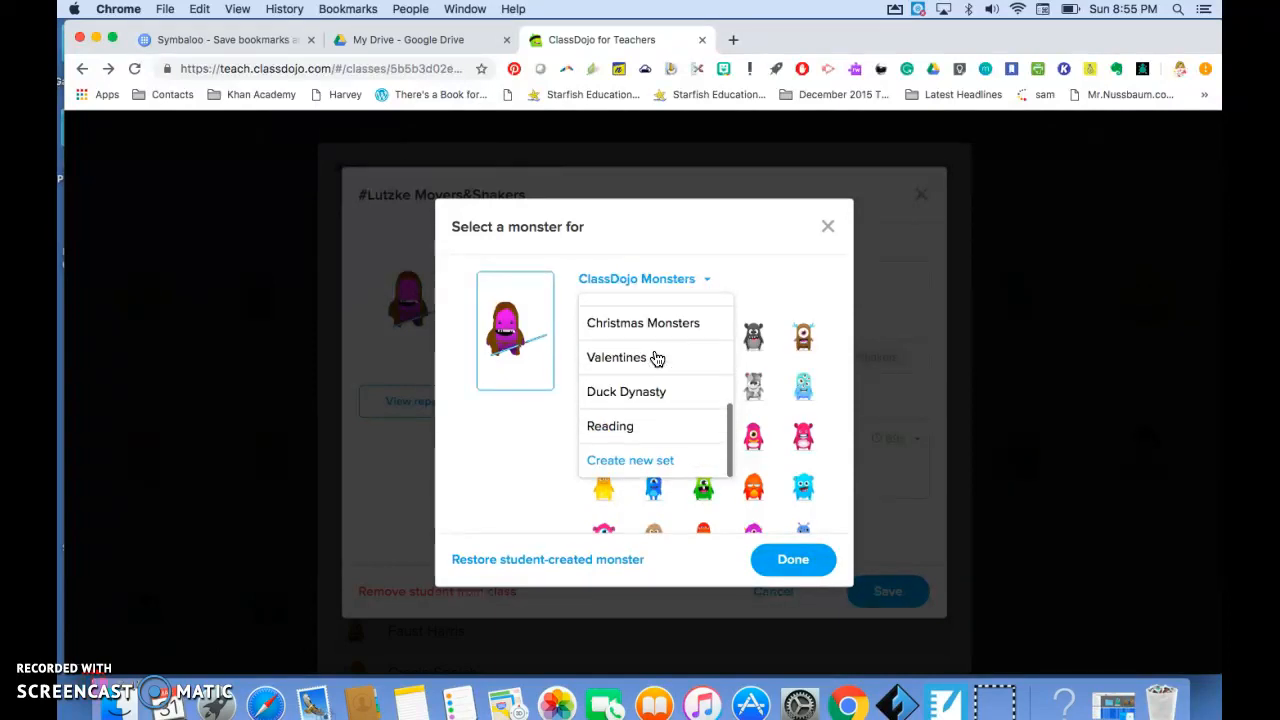
pyautogui.click(647, 461)
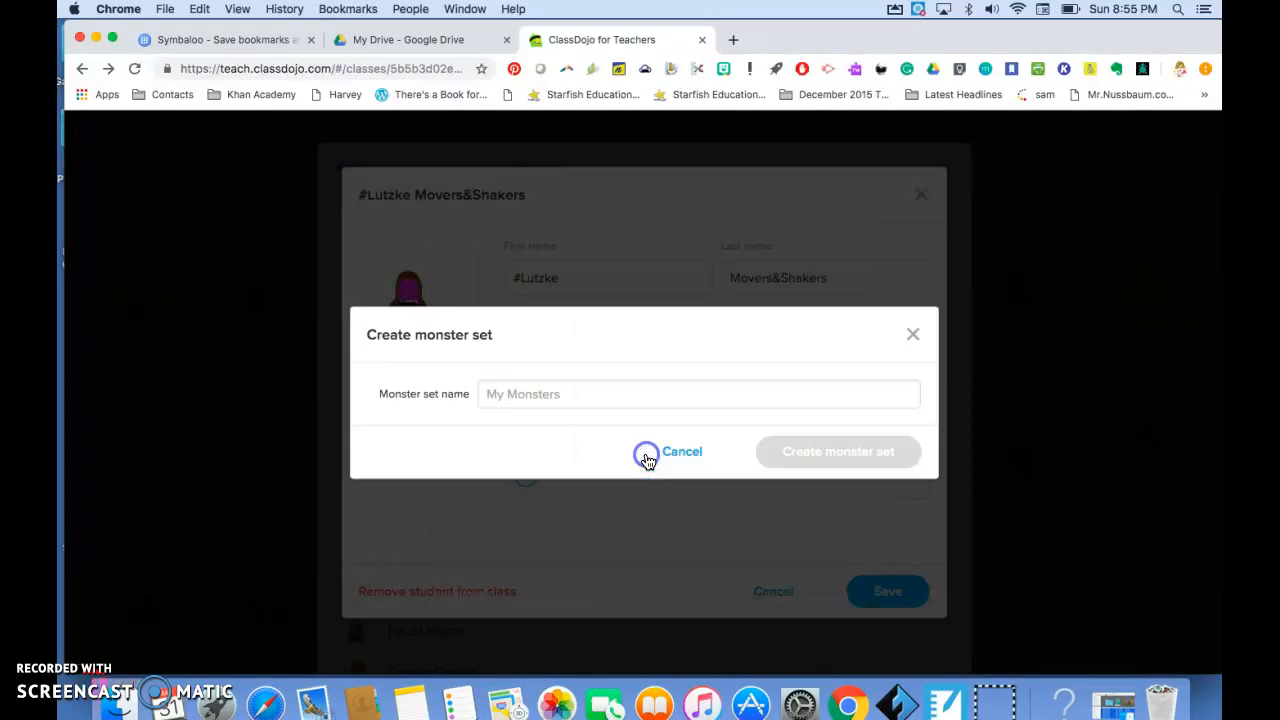
pyautogui.click(530, 393)
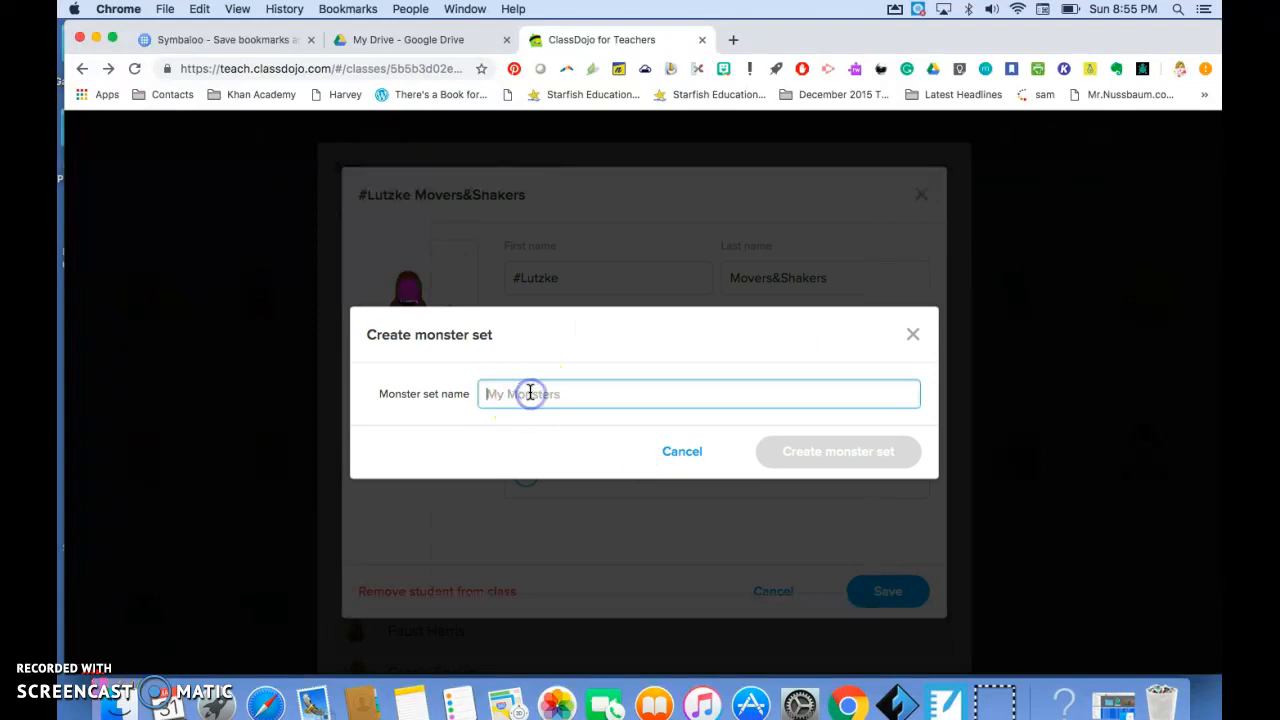
pyautogui.write('Star Wars 1')
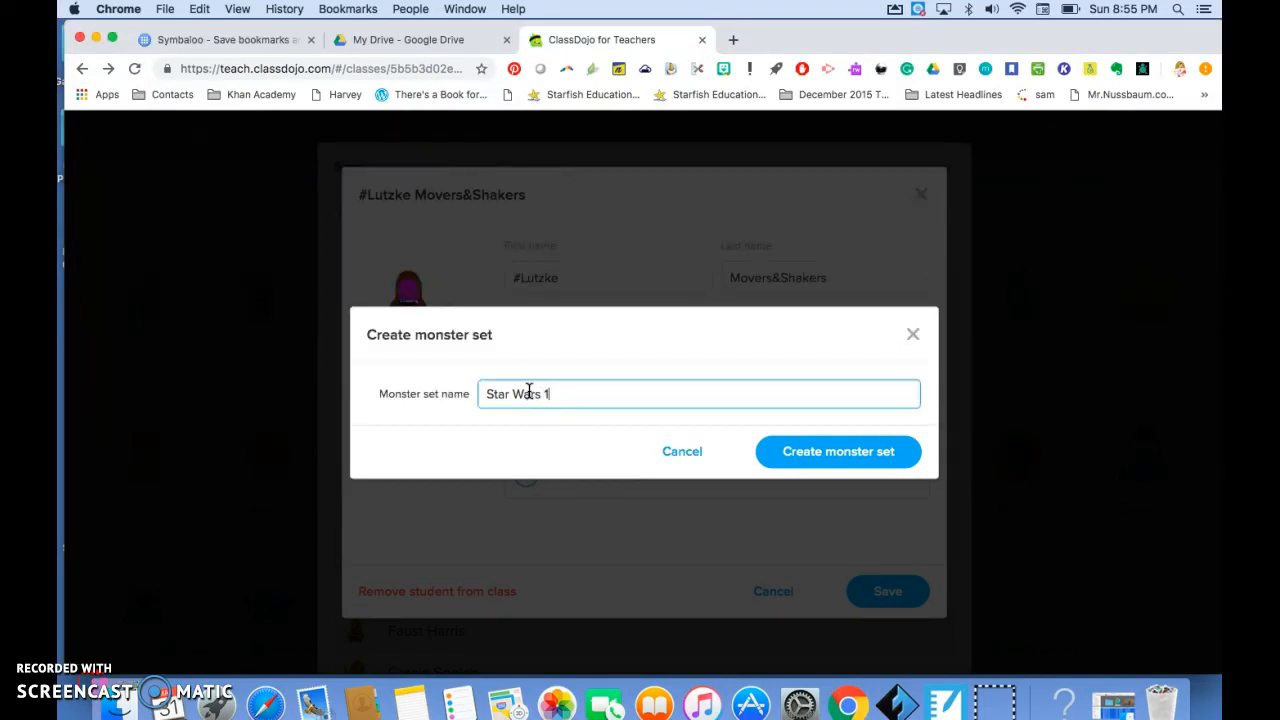
pyautogui.click(556, 401)
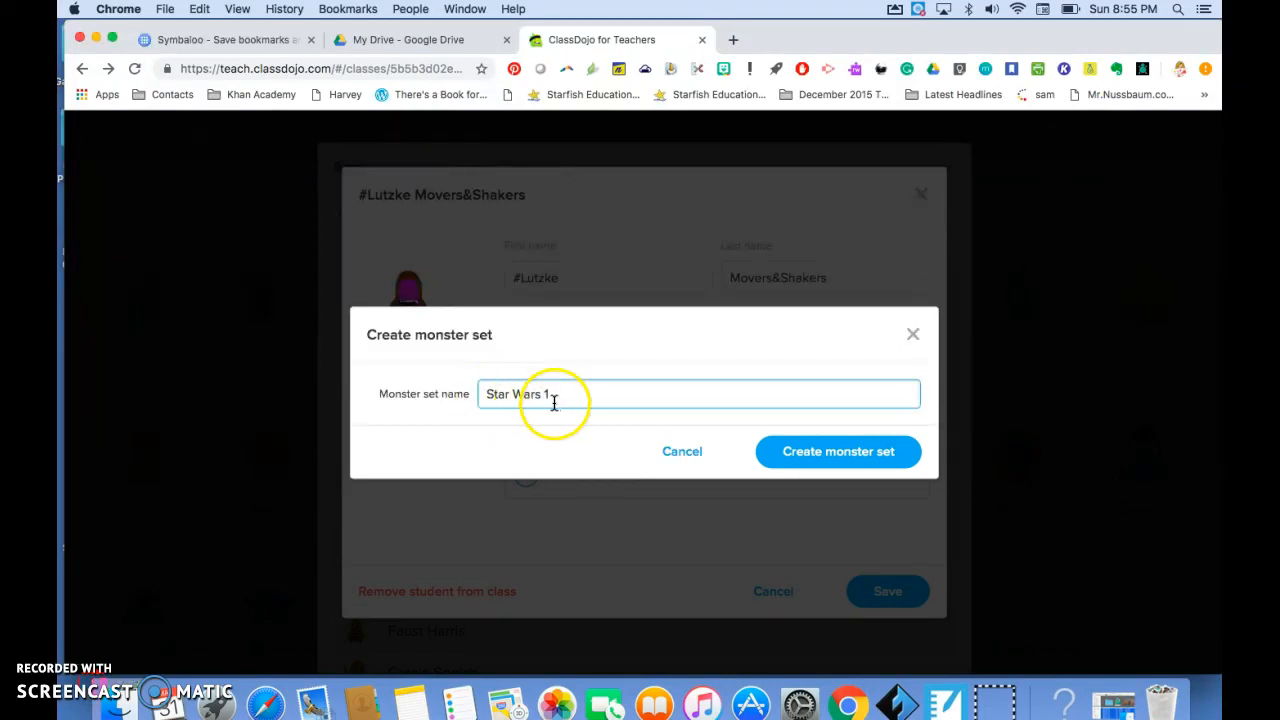
pyautogui.click(805, 455)
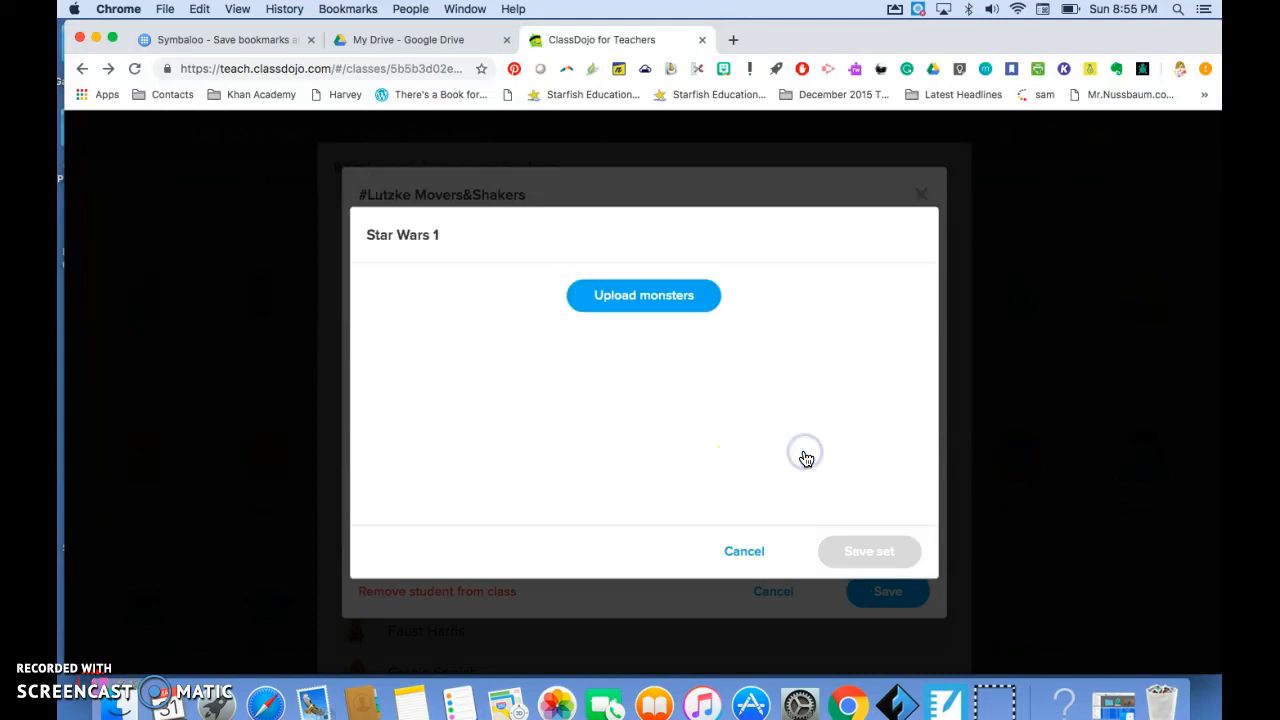
# - Upload the 31 selected Star Wars PNG images from the Finder Downloads folder to the Star Wars 1 set and save it
pyautogui.click(662, 298)
pyautogui.click(662, 298)
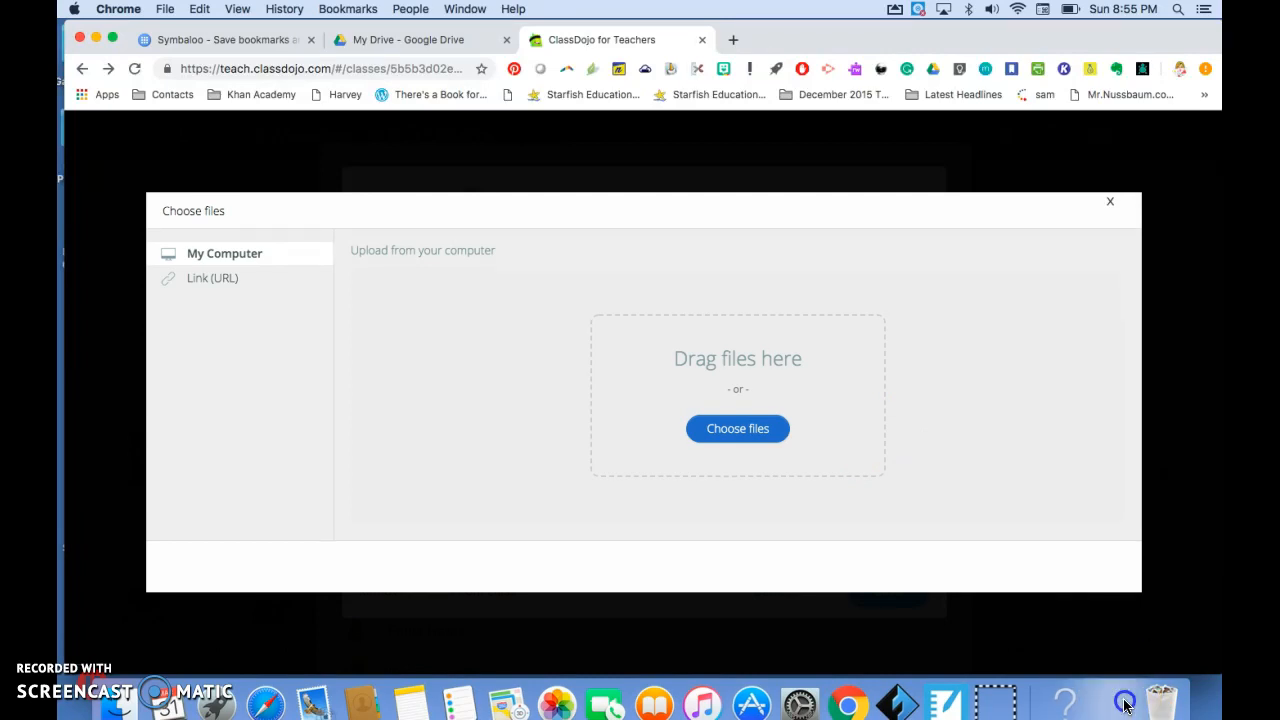
pyautogui.click(1113, 707)
pyautogui.moveTo(986, 249); pyautogui.dragTo(389, 214)
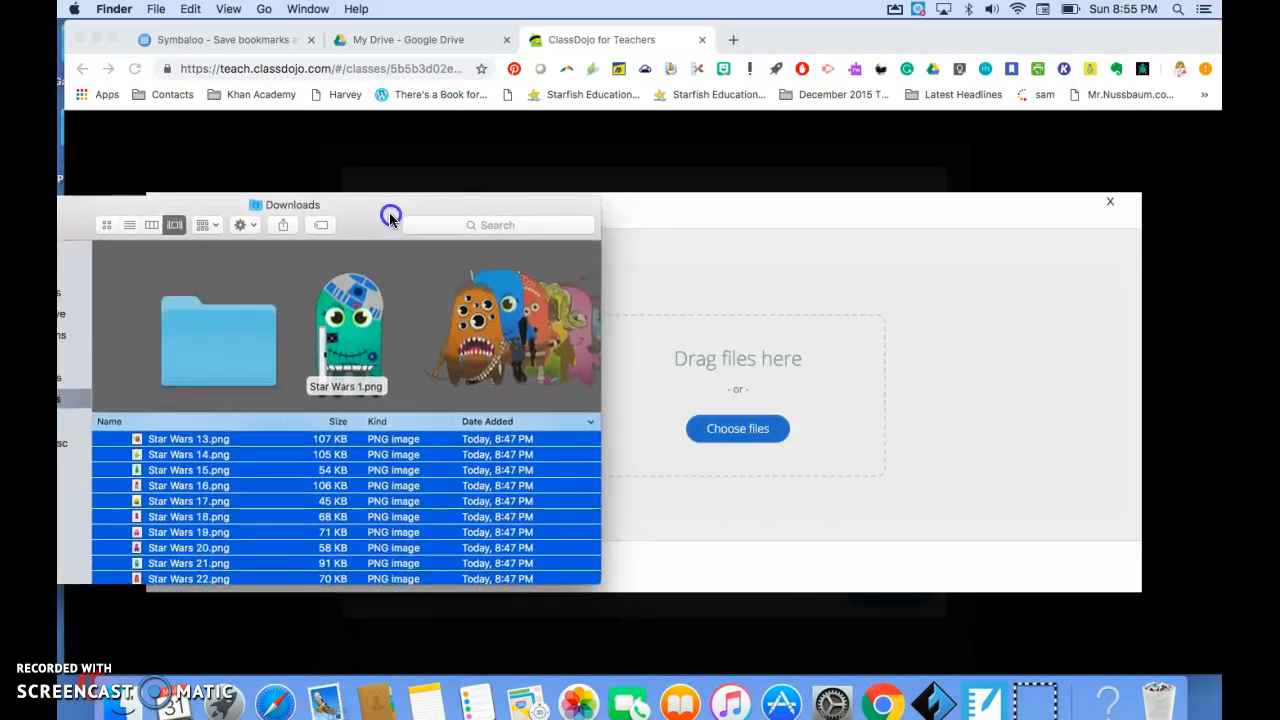
pyautogui.moveTo(253, 488); pyautogui.dragTo(715, 372)
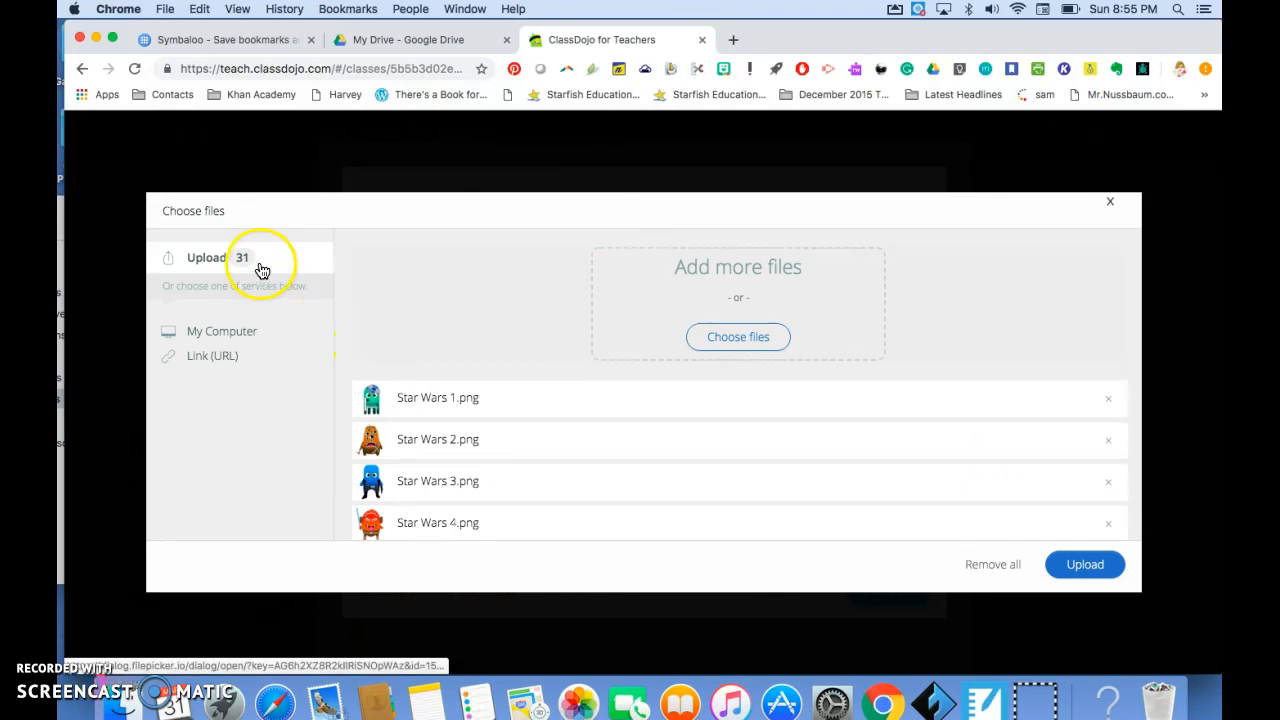
pyautogui.click(1087, 566)
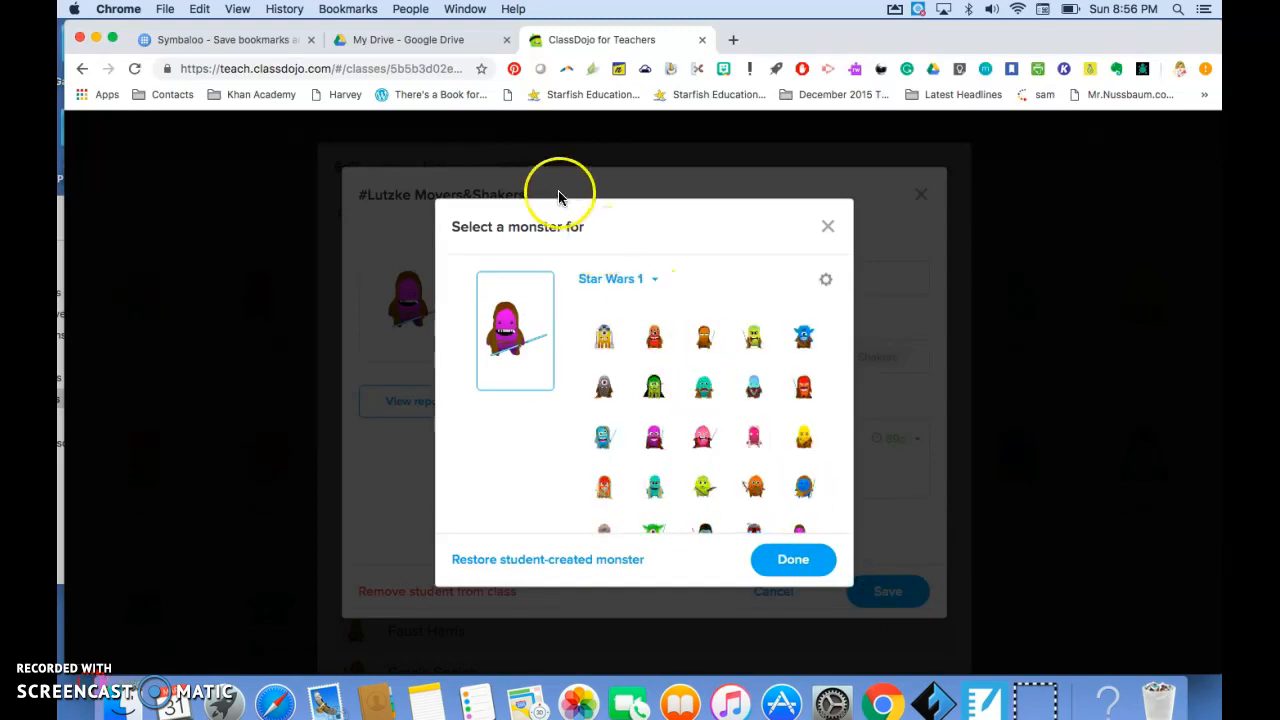
# - Assign the blue helmeted Boba Fett monster from the Star Wars 1 set to the first student entry and save the student
pyautogui.click(657, 284)
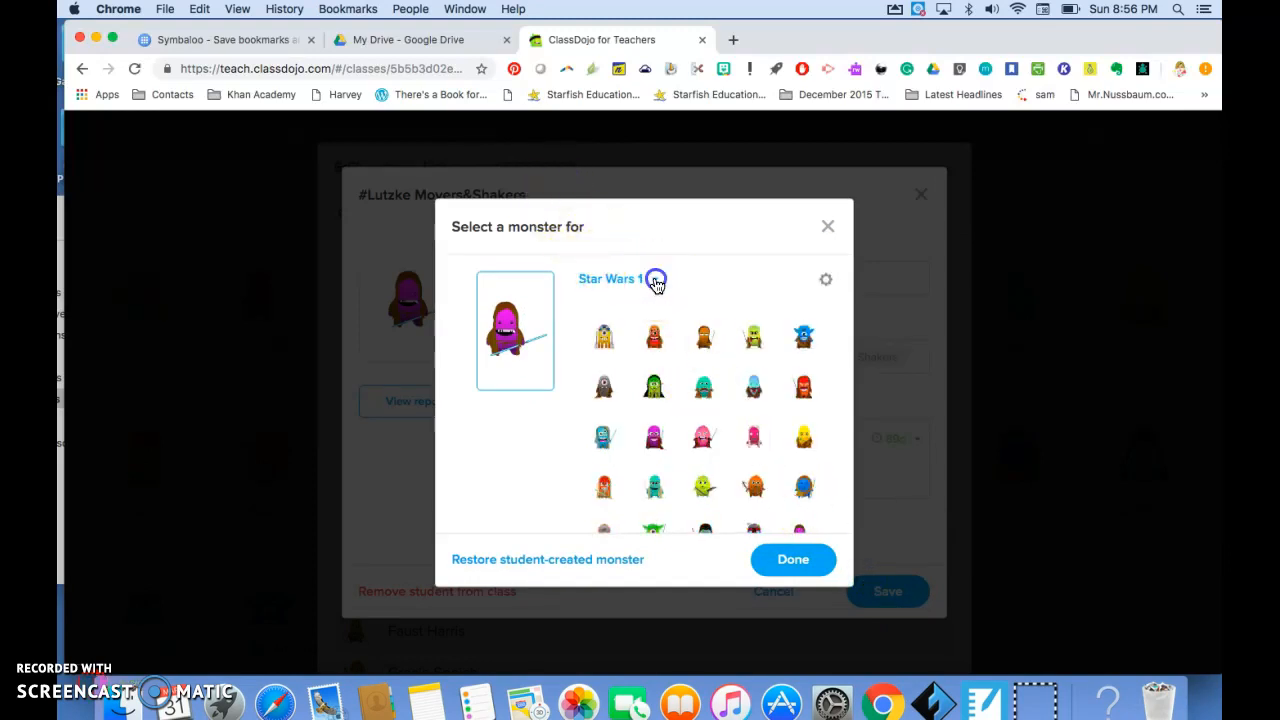
pyautogui.scroll(-5, 643, 394)
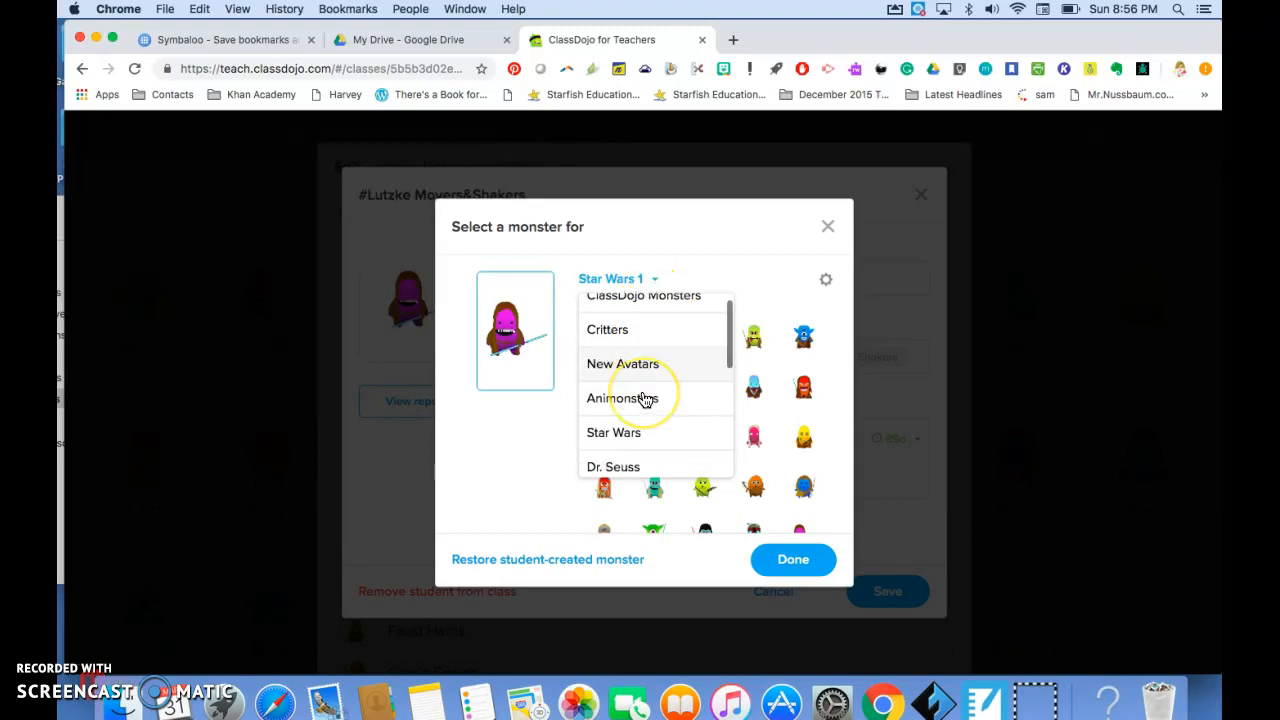
pyautogui.scroll(-2, 645, 399)
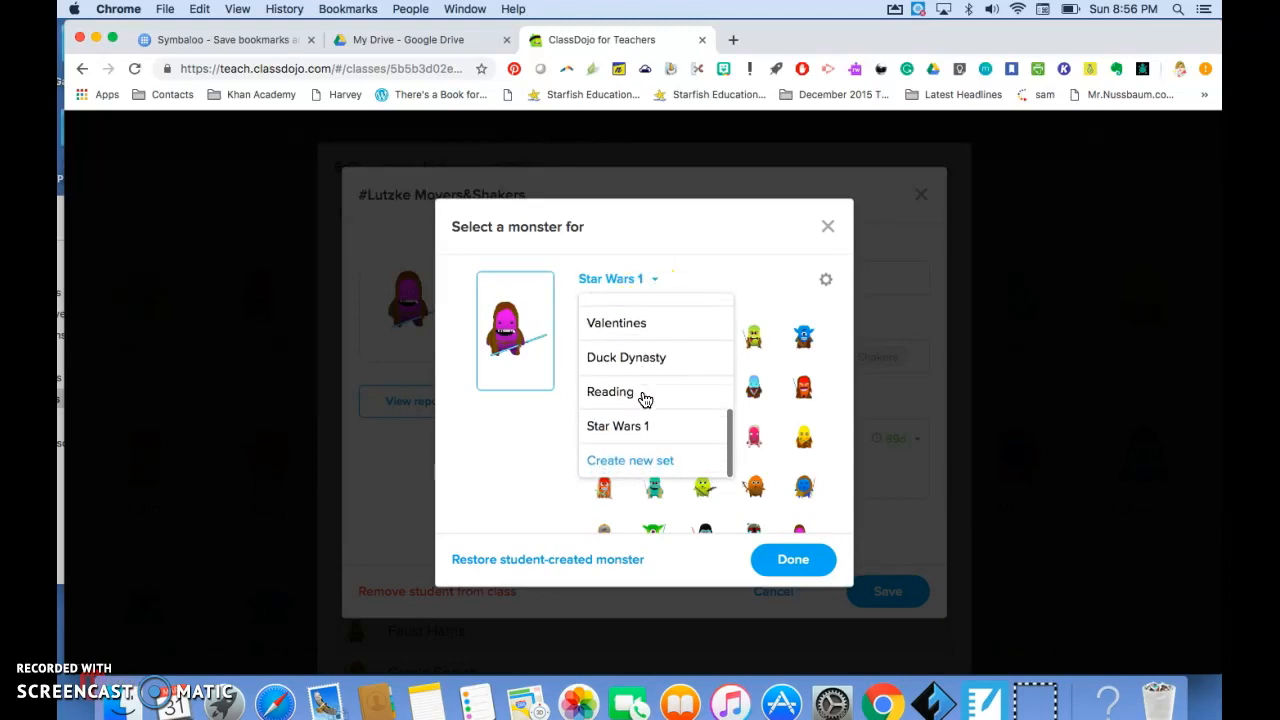
pyautogui.click(637, 428)
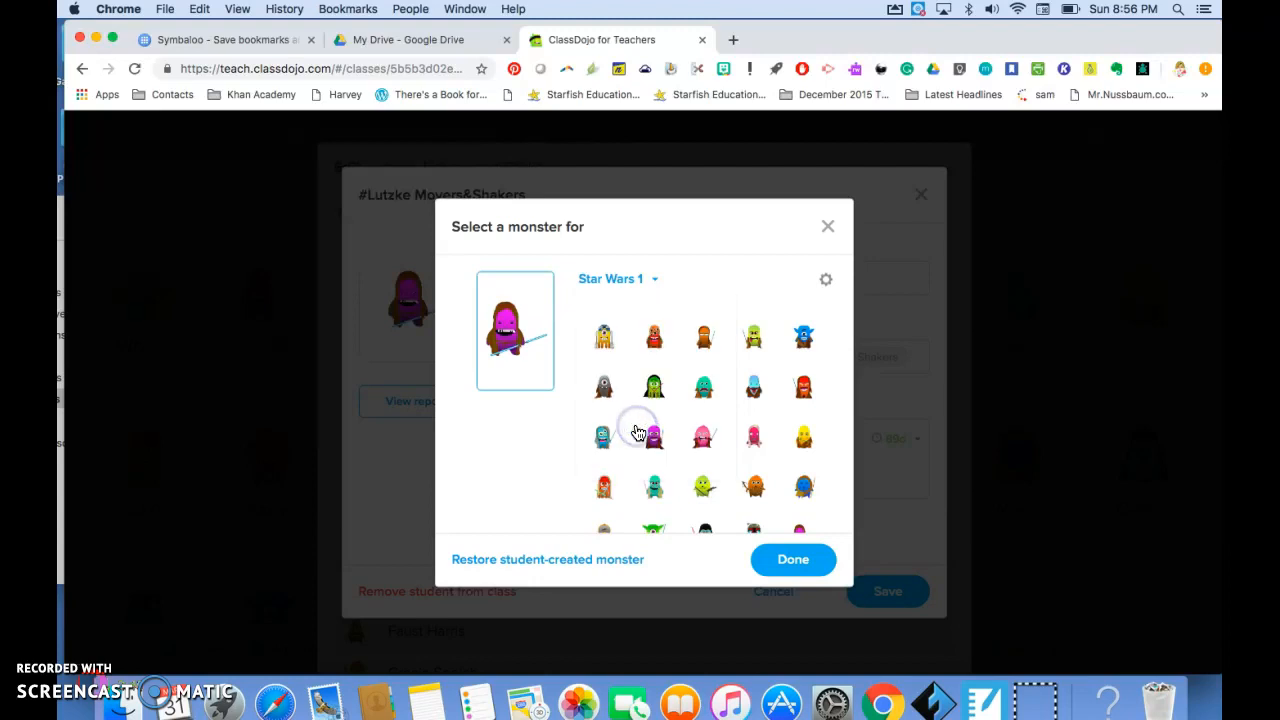
pyautogui.click(606, 340)
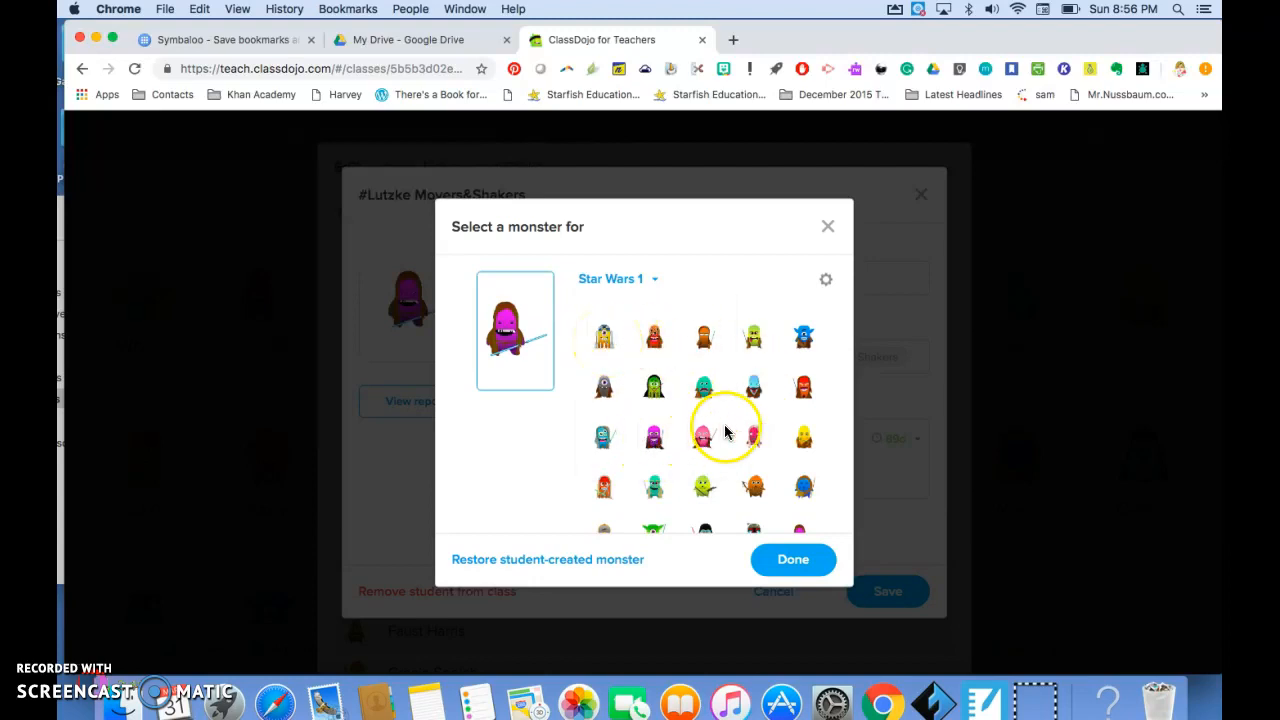
pyautogui.scroll(-1, 718, 431)
pyautogui.scroll(-2, 717, 423)
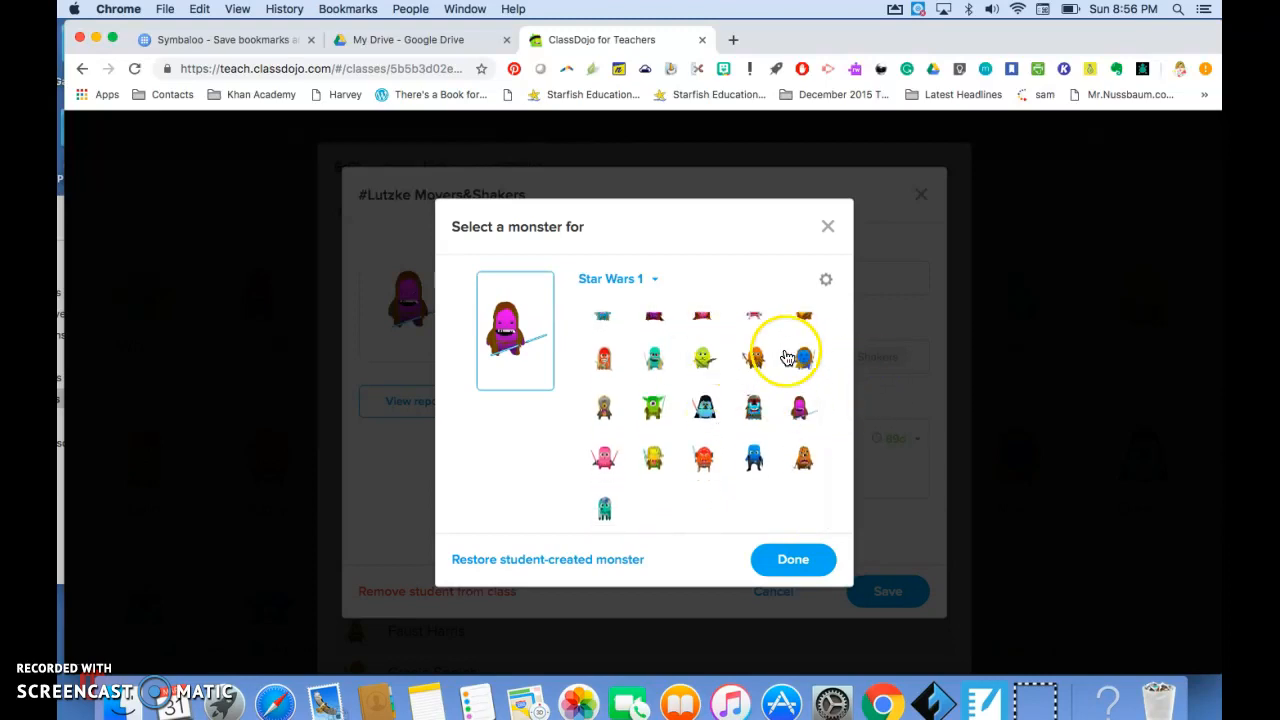
pyautogui.click(754, 408)
pyautogui.click(762, 426)
pyautogui.click(786, 564)
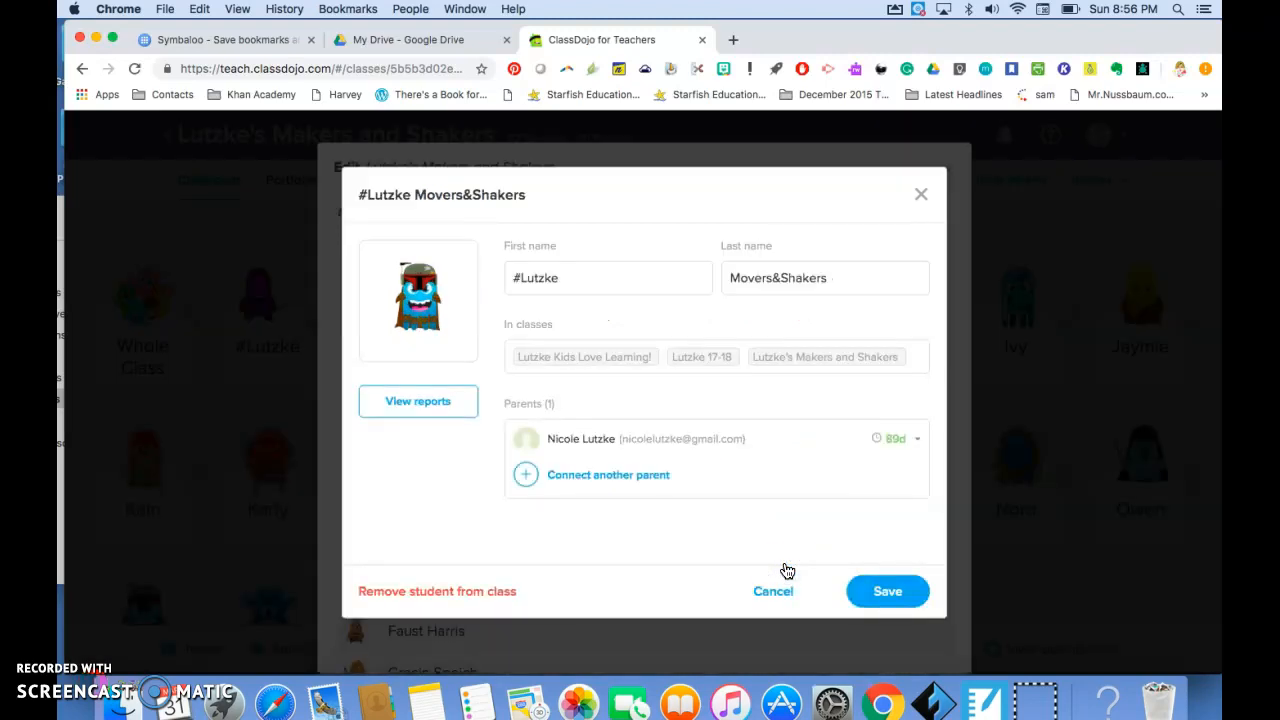
pyautogui.click(887, 591)
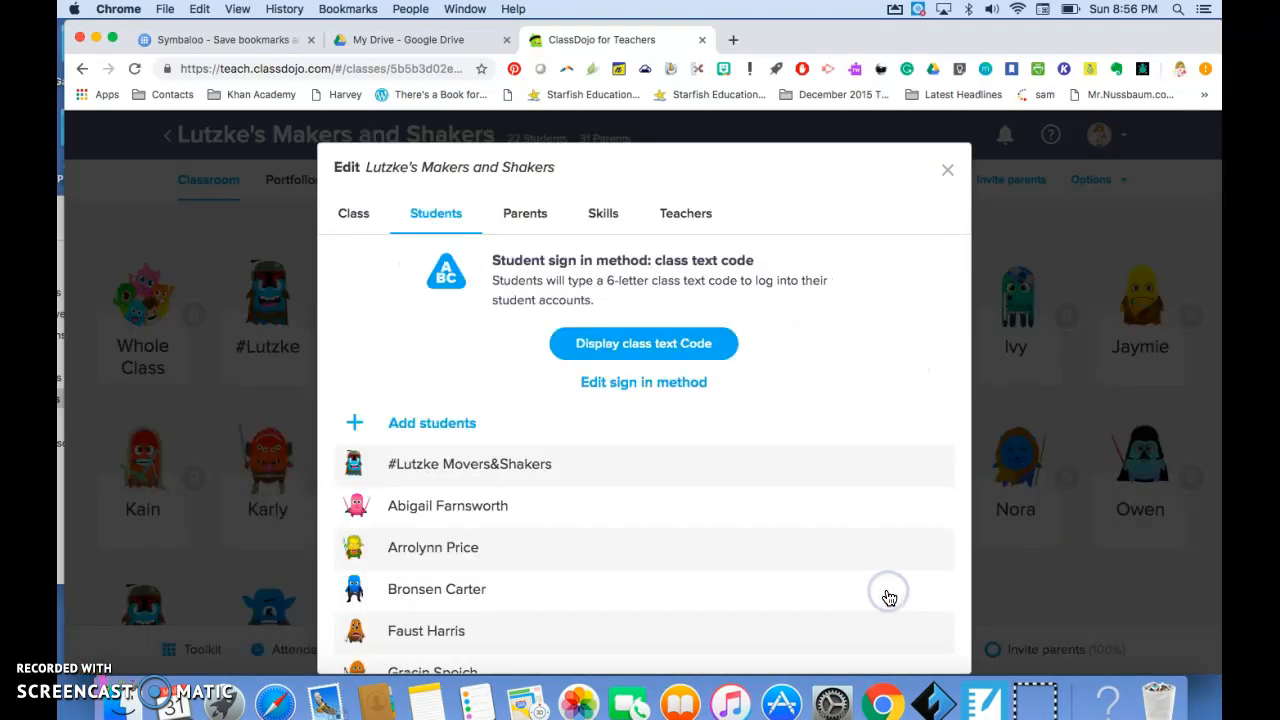
pyautogui.scroll(-5, 672, 558)
pyautogui.scroll(-7, 672, 558)
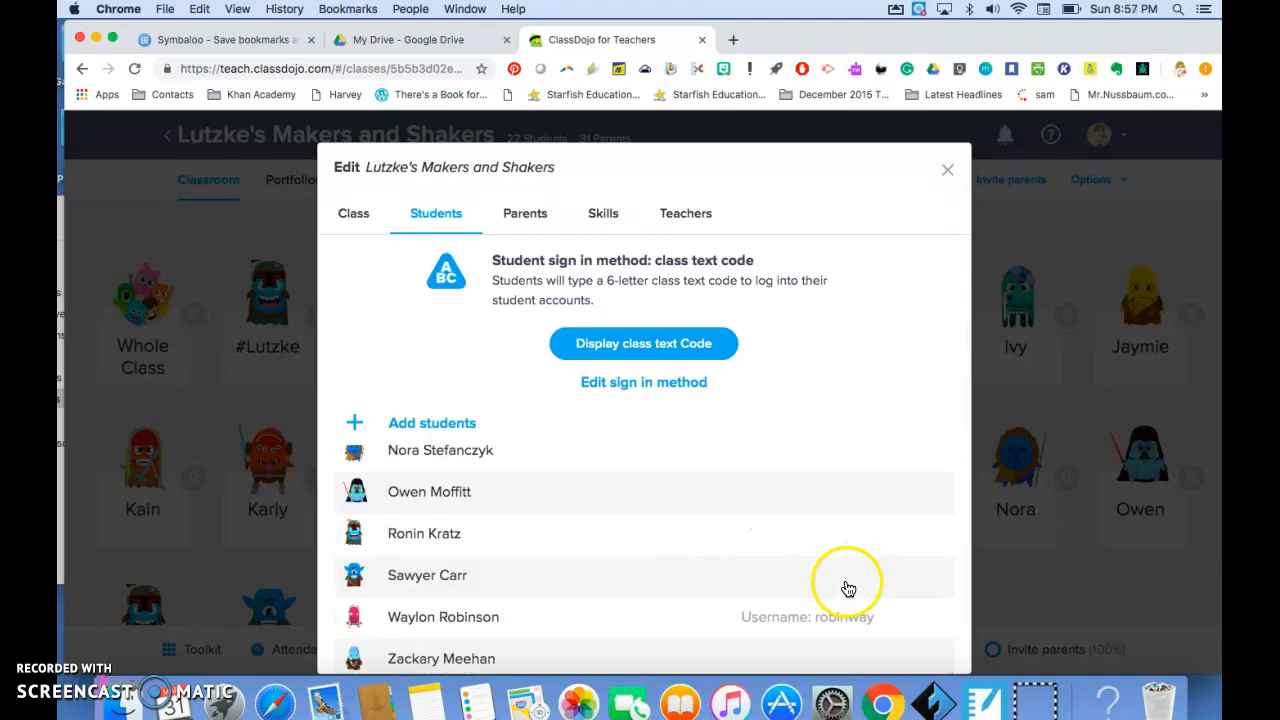